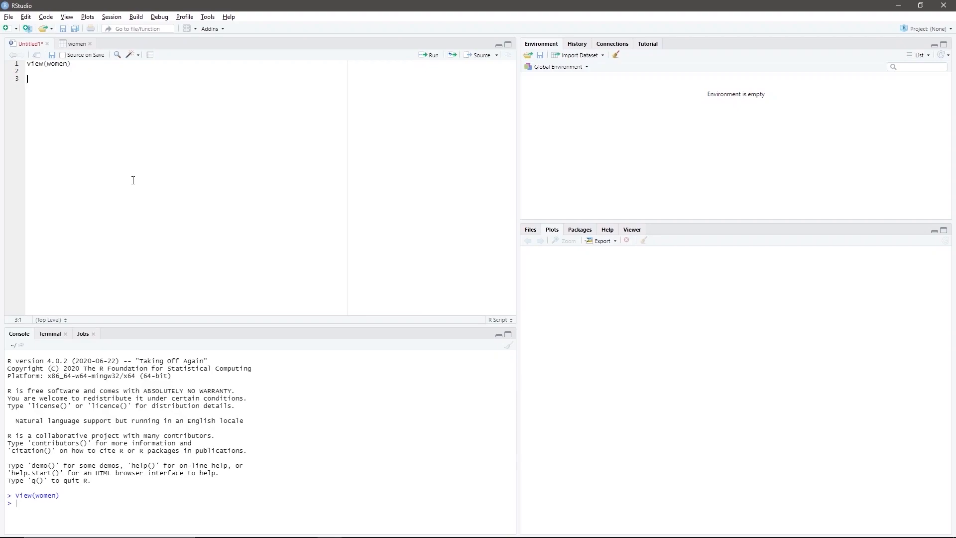
# Step: Write a one-sample Wilcoxon test on script line 3: wilcox.test(women$height, mu=58.89, alternative = "greater")
pyautogui.write('wilc')
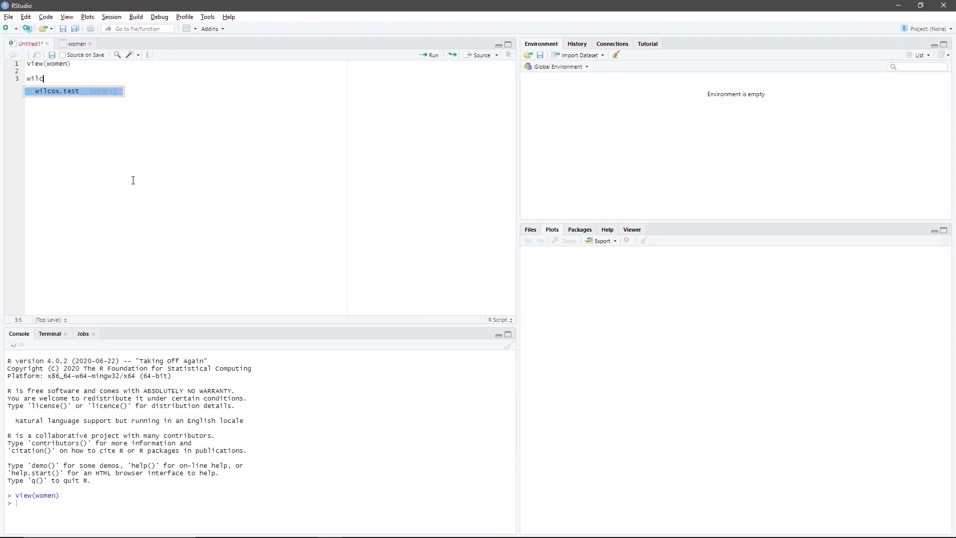
pyautogui.write('ox.')
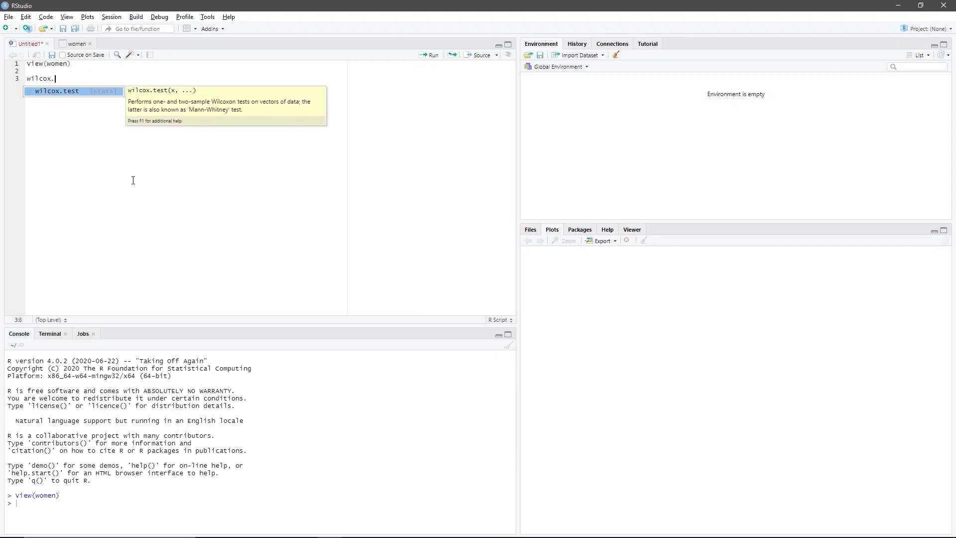
pyautogui.write('test(')
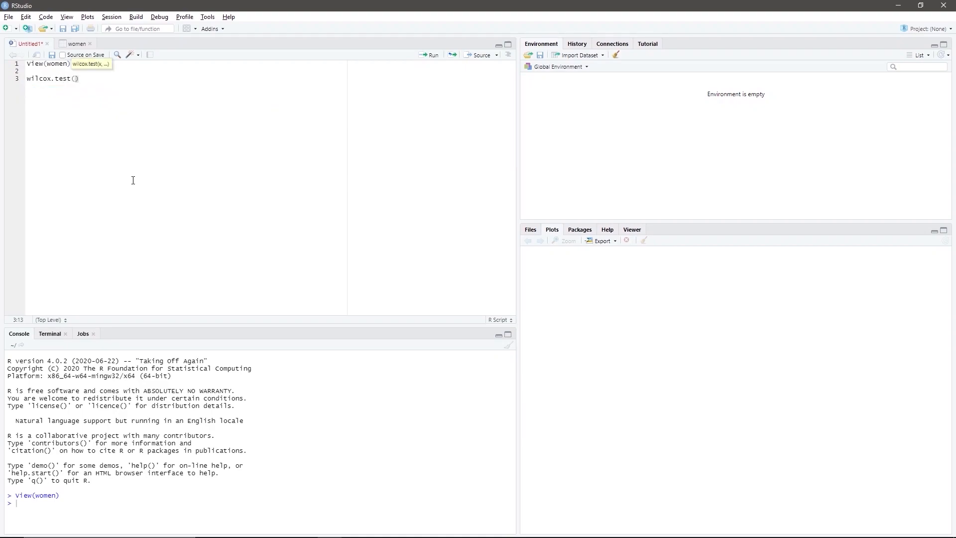
pyautogui.write('women')
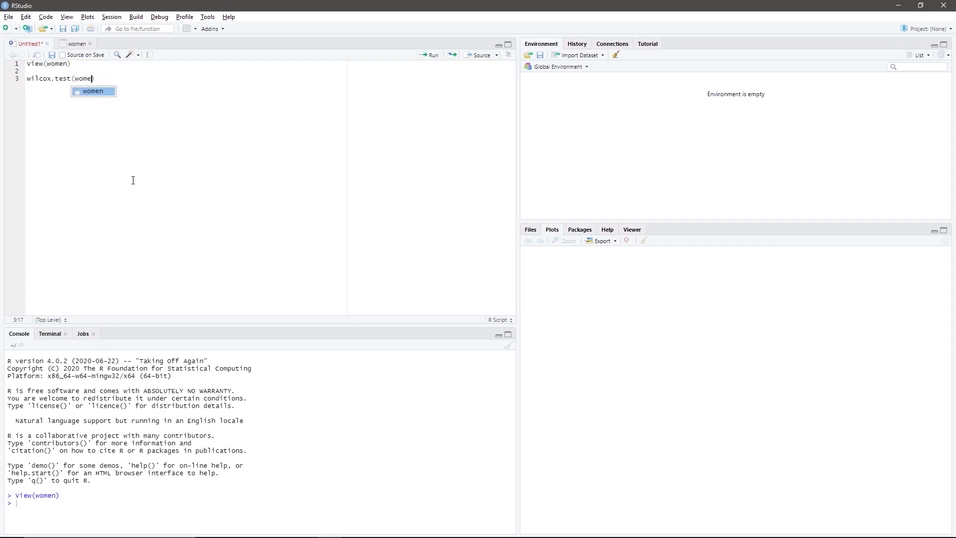
pyautogui.write('$')
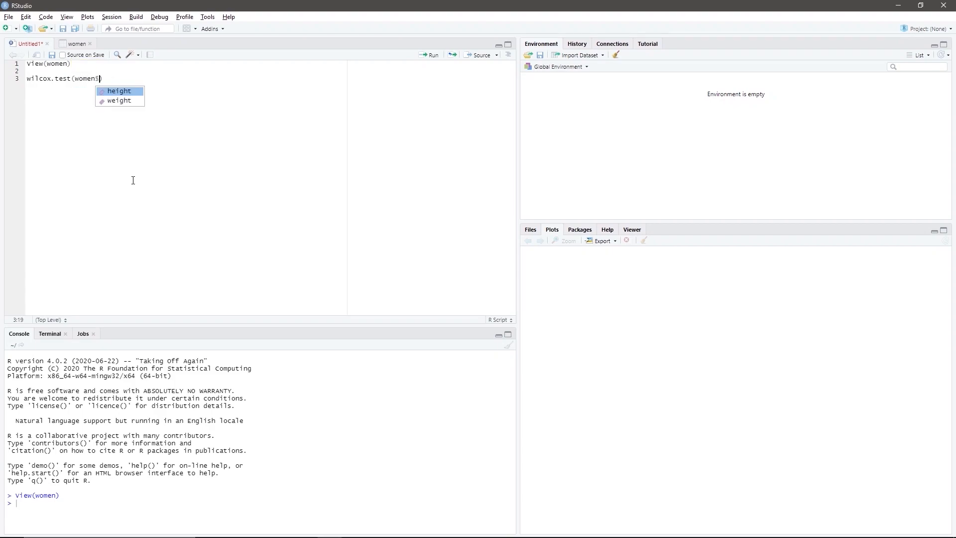
pyautogui.write('height, ')
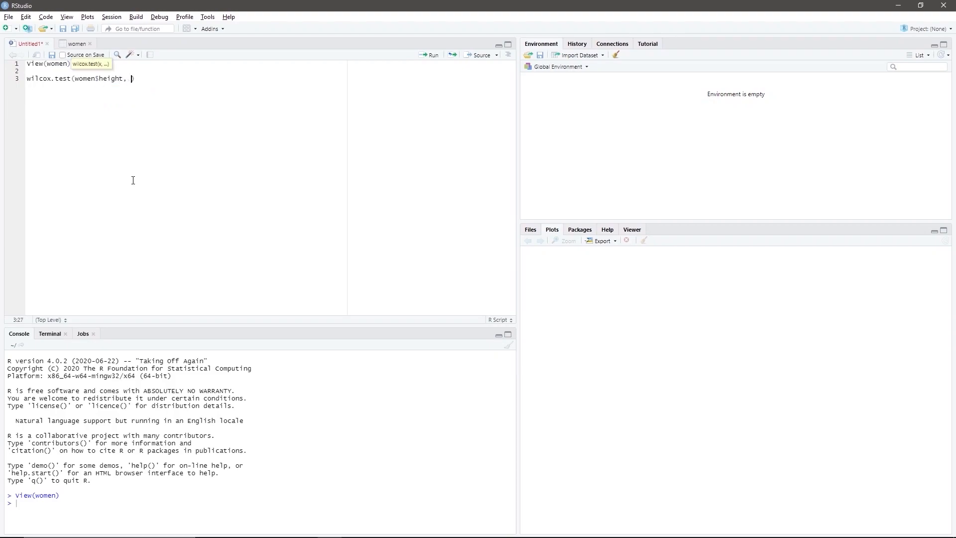
pyautogui.write('mu=58.89, altern')
pyautogui.press('Return')
pyautogui.write('"greater')
# Step: Run the whole wilcox.test line after reviewing its arguments, and examine the V statistic and p-value in the console output
pyautogui.moveTo(70, 79); pyautogui.dragTo(27, 80)
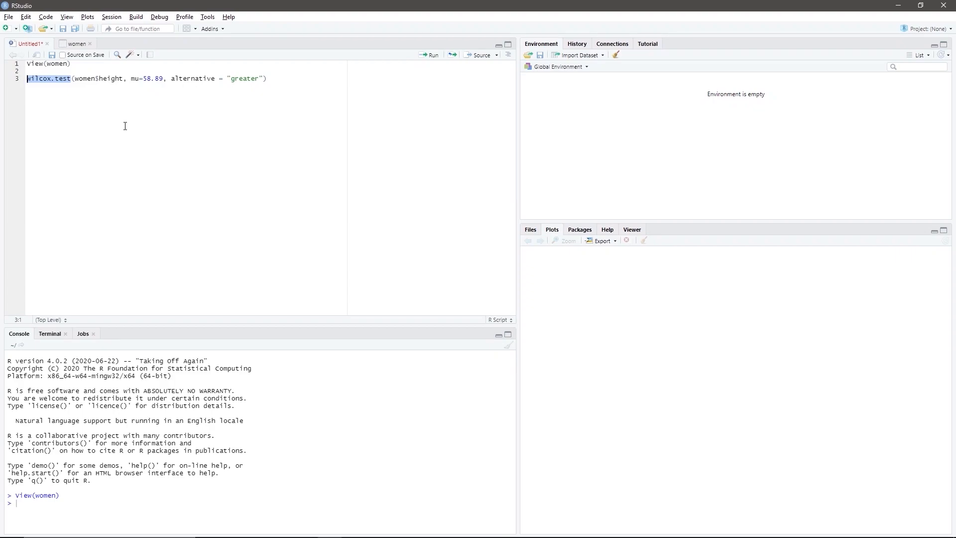
pyautogui.moveTo(122, 80); pyautogui.dragTo(76, 80)
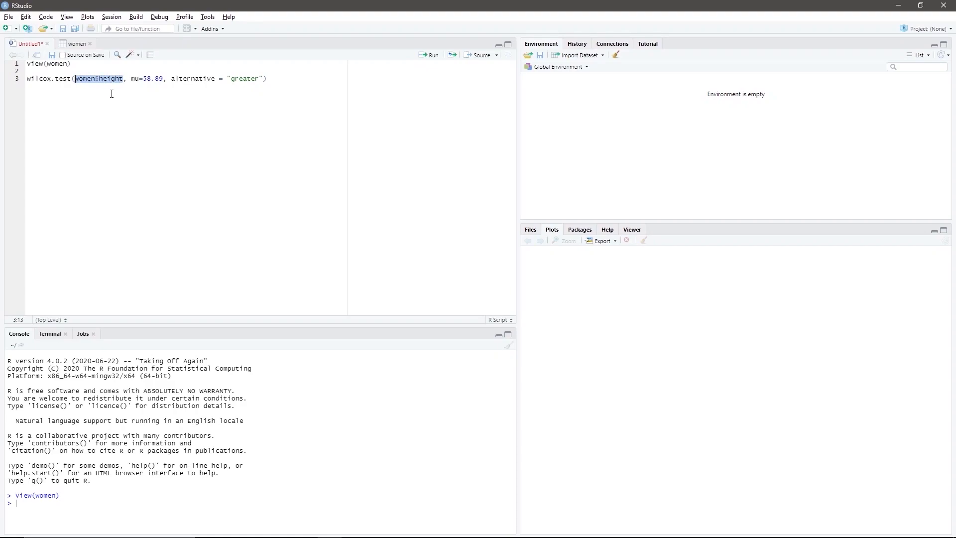
pyautogui.moveTo(164, 79); pyautogui.dragTo(132, 81)
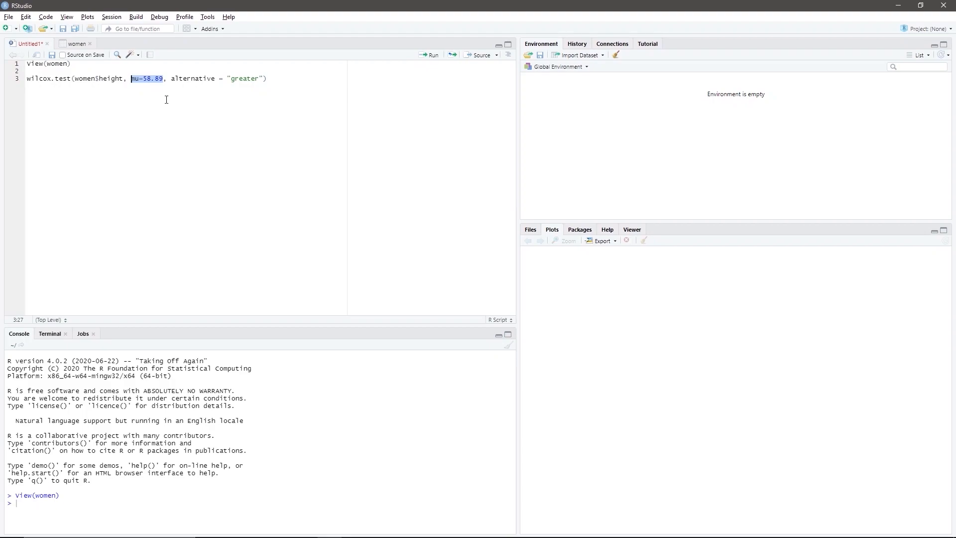
pyautogui.moveTo(172, 78); pyautogui.dragTo(255, 80)
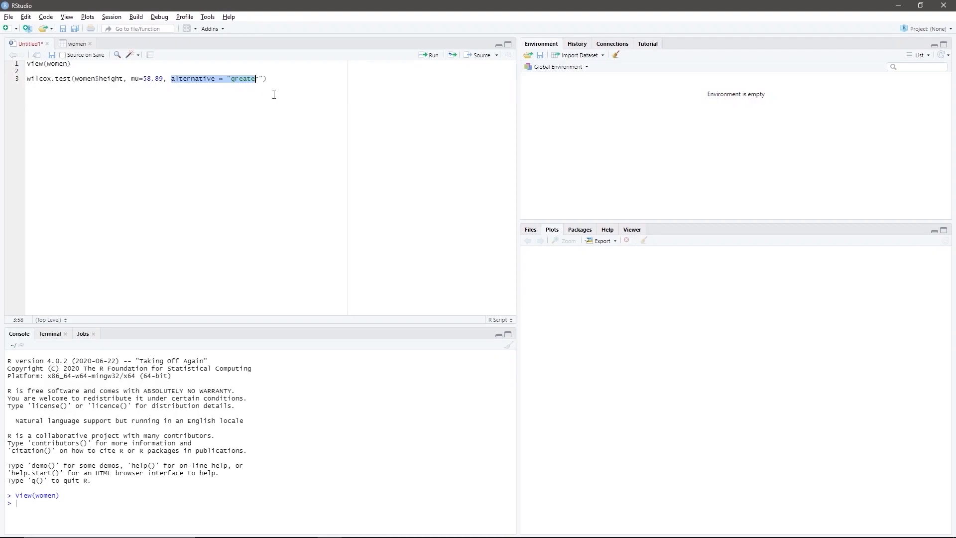
pyautogui.moveTo(298, 79); pyautogui.dragTo(25, 78)
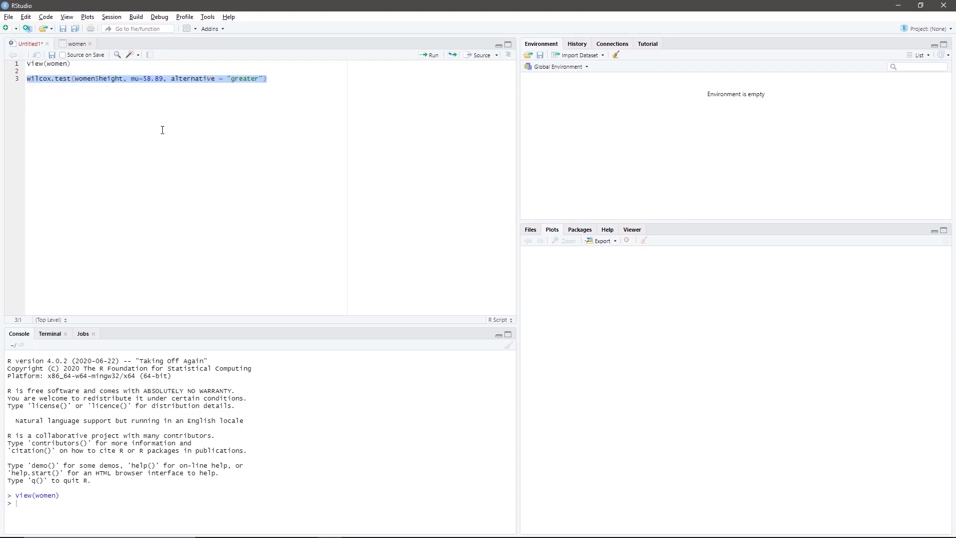
pyautogui.hotkey('ctrl', 'Return')
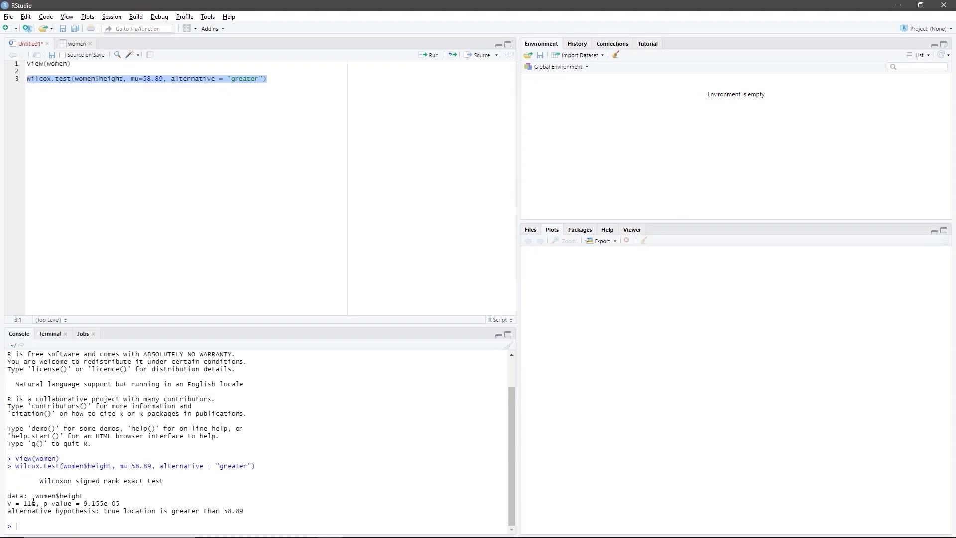
pyautogui.moveTo(33, 501); pyautogui.dragTo(9, 499)
pyautogui.moveTo(43, 503); pyautogui.dragTo(150, 506)
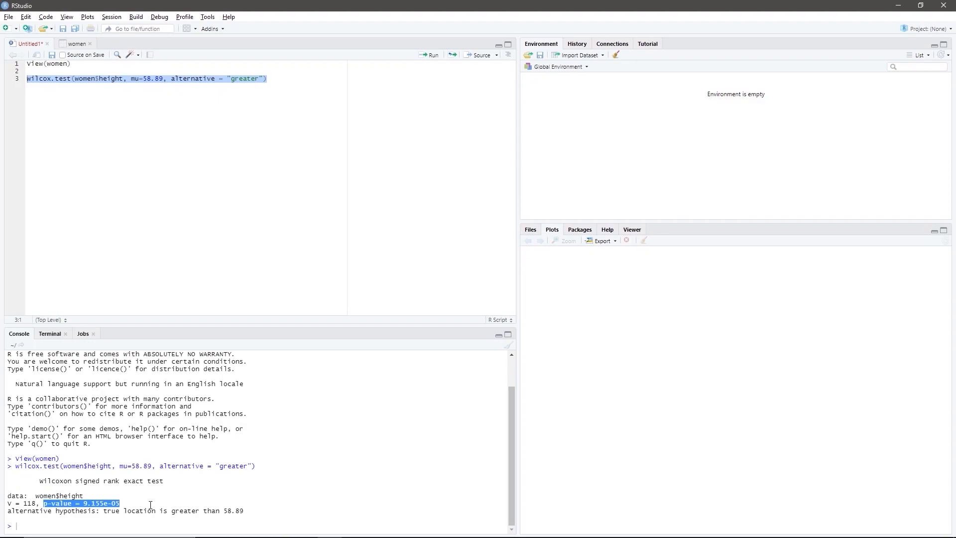
# Step: Add median(women$height) on the line below the Wilcoxon test and run it
pyautogui.click(294, 83)
pyautogui.press('Return')
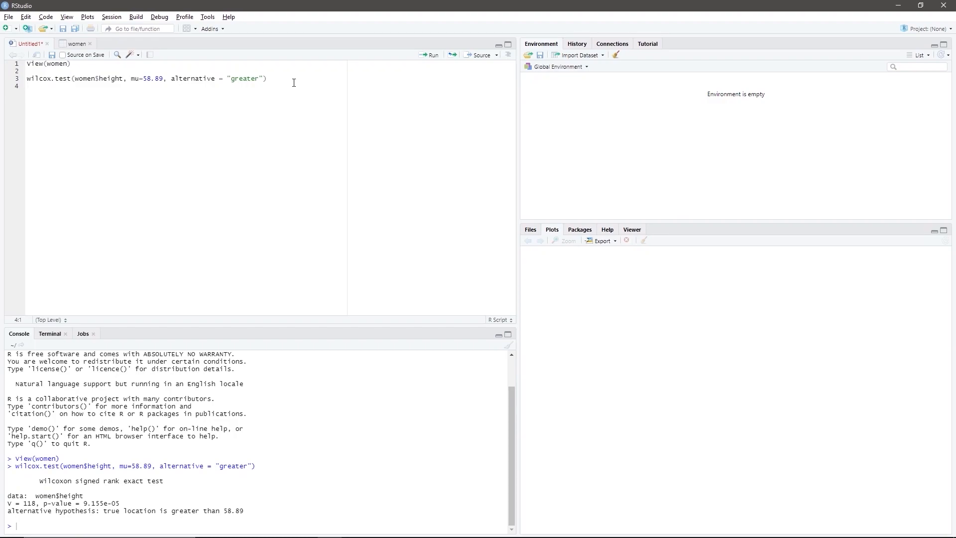
pyautogui.write('median')
pyautogui.press('Tab')
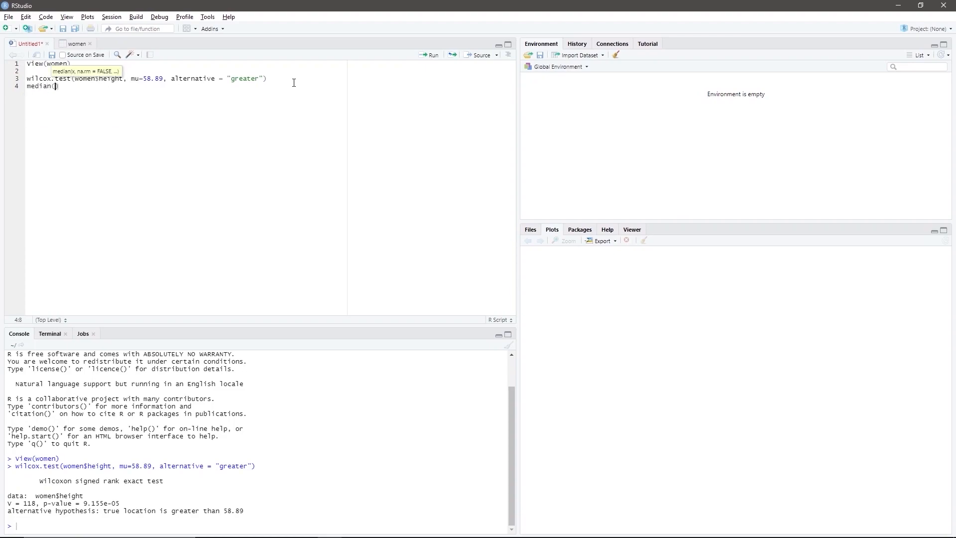
pyautogui.write('women')
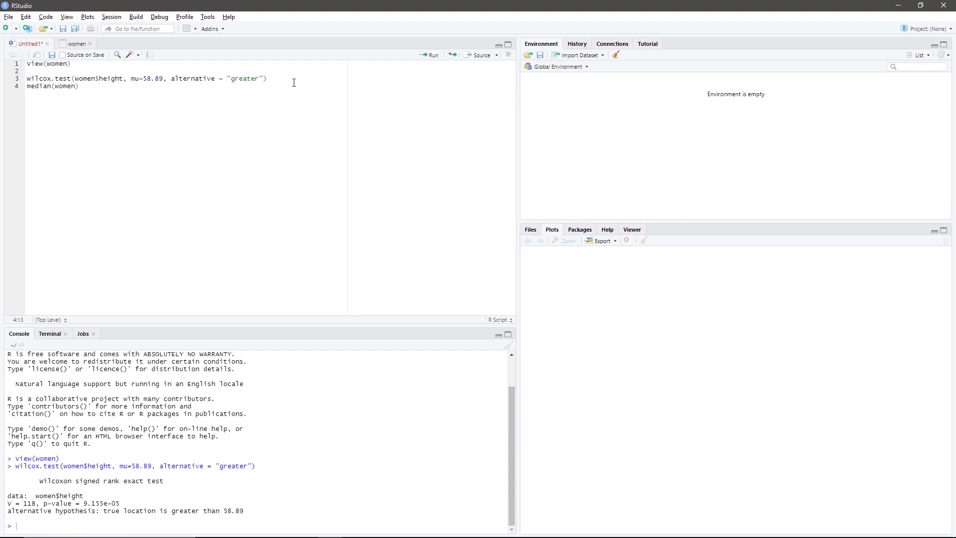
pyautogui.write('$heig')
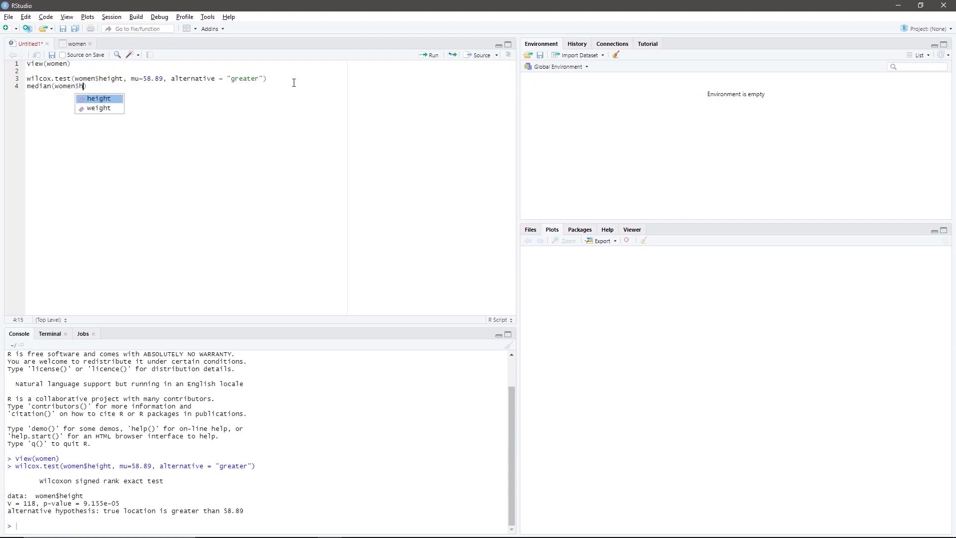
pyautogui.write('ht')
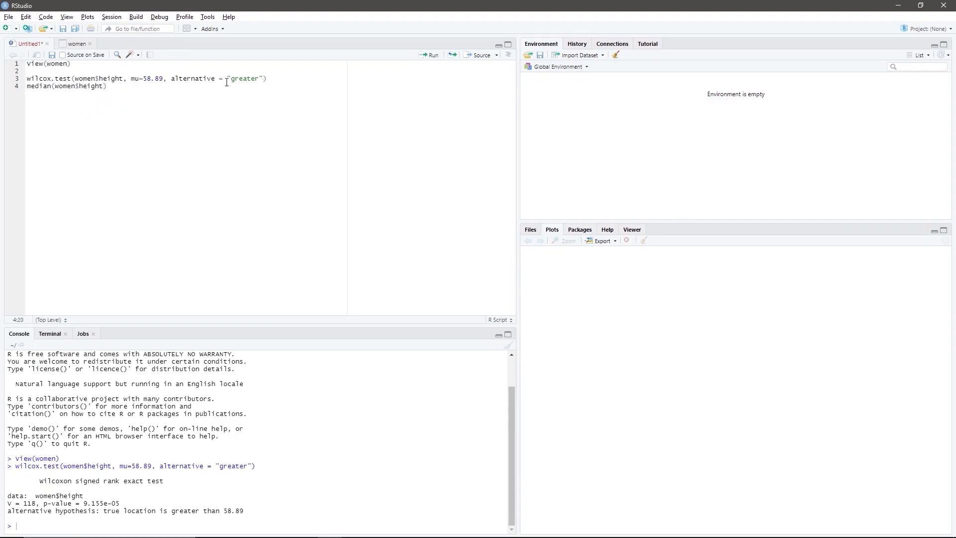
pyautogui.moveTo(130, 89); pyautogui.dragTo(16, 87)
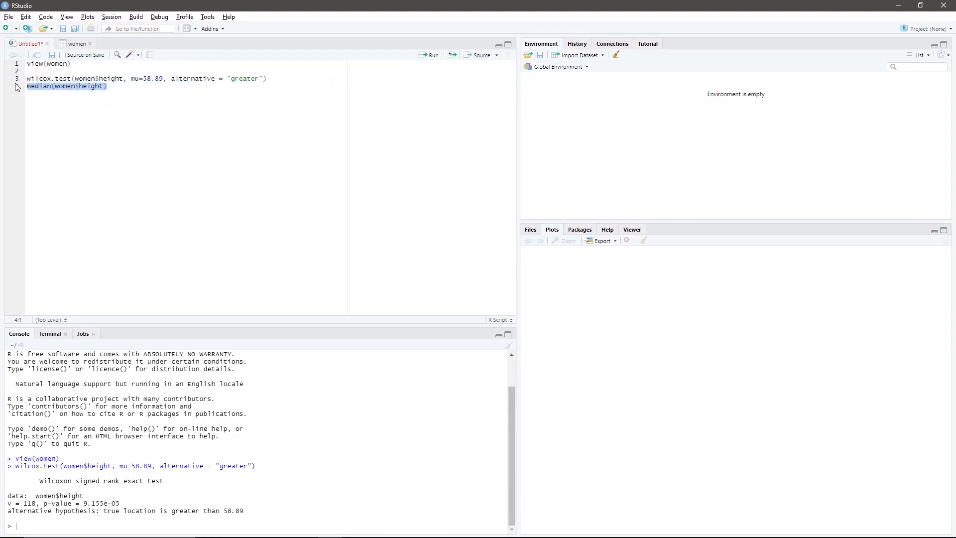
pyautogui.hotkey('ctrl', 'Return')
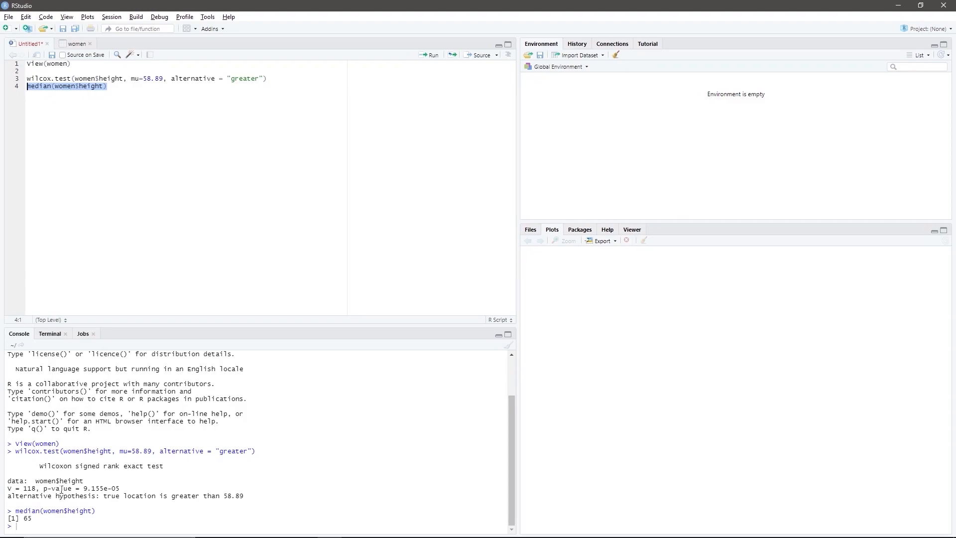
# Step: Write the CSV import command on script line 7: bottles <- read.csv(file.choose(), header=TRUE)
pyautogui.click(119, 86)
pyautogui.press('Return')
pyautogui.press('Return')
pyautogui.press('Return')
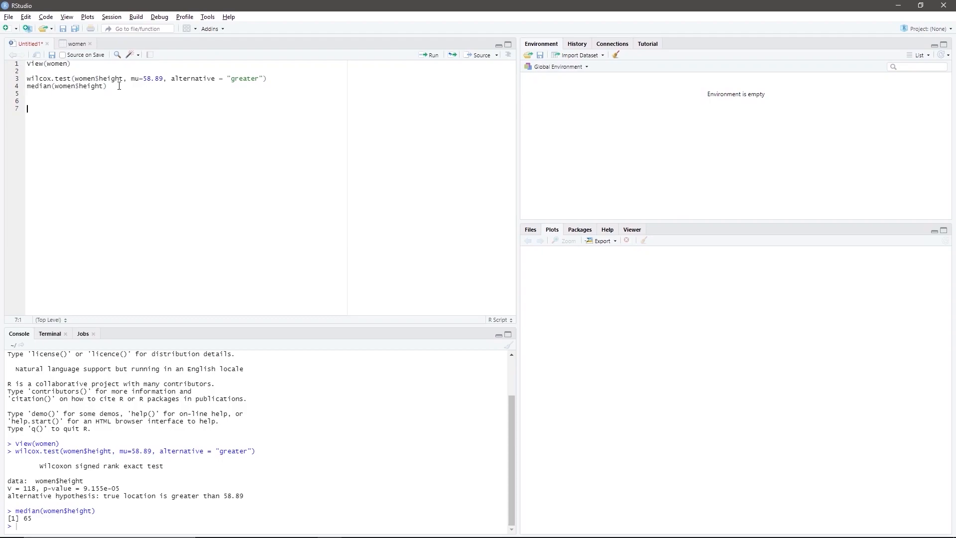
pyautogui.write('bo')
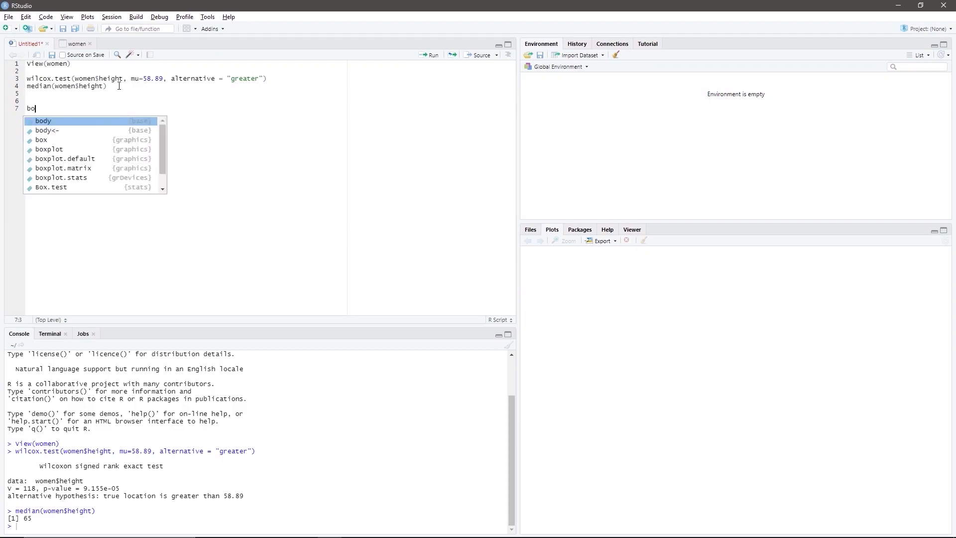
pyautogui.write('ttl')
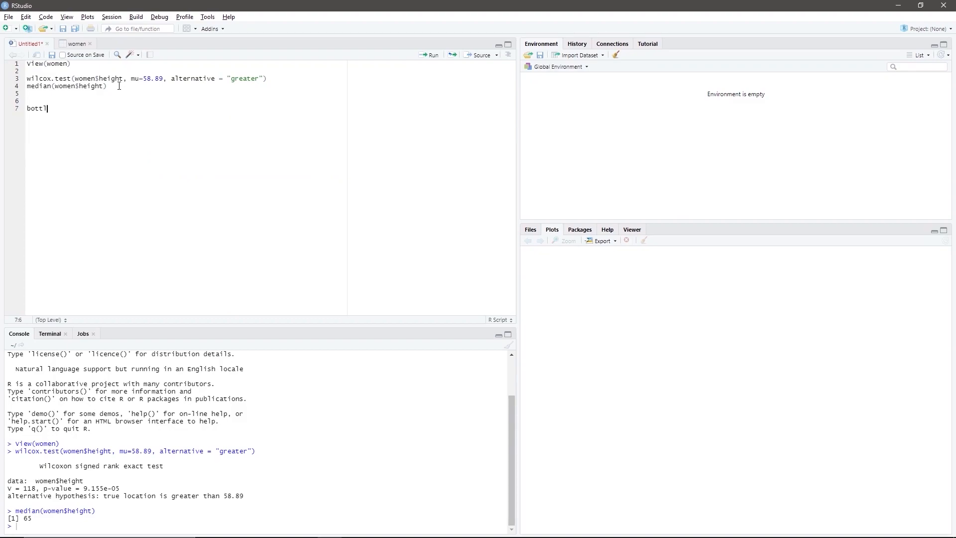
pyautogui.write('es <- read.')
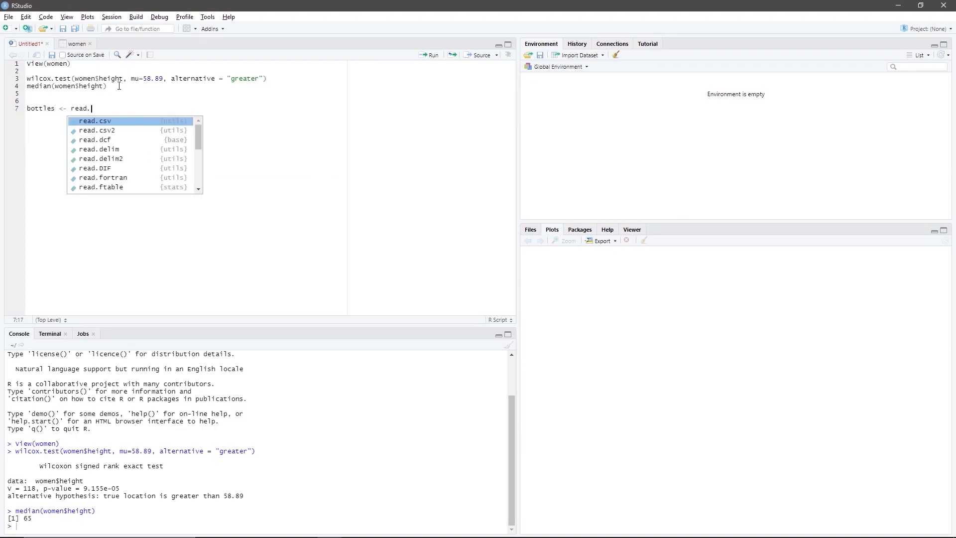
pyautogui.write('csv(')
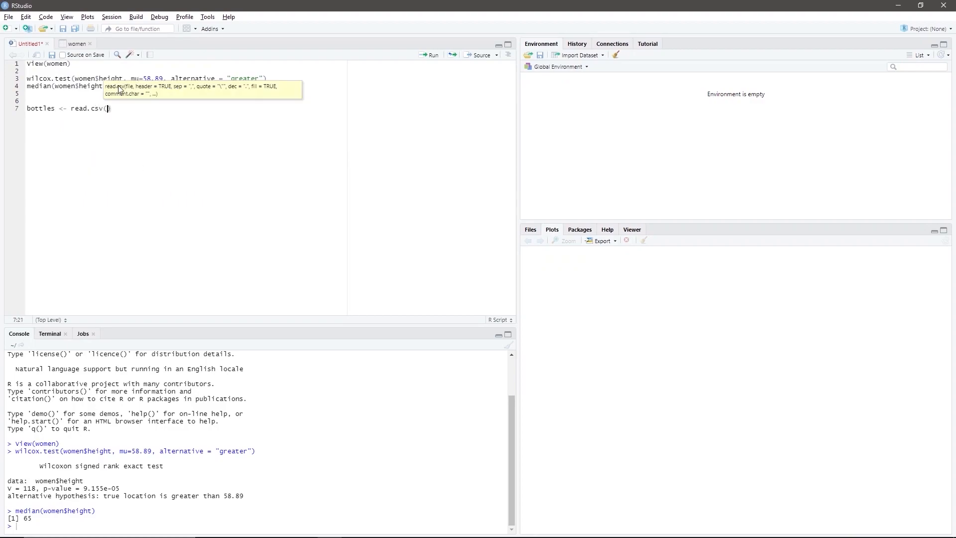
pyautogui.write('file.')
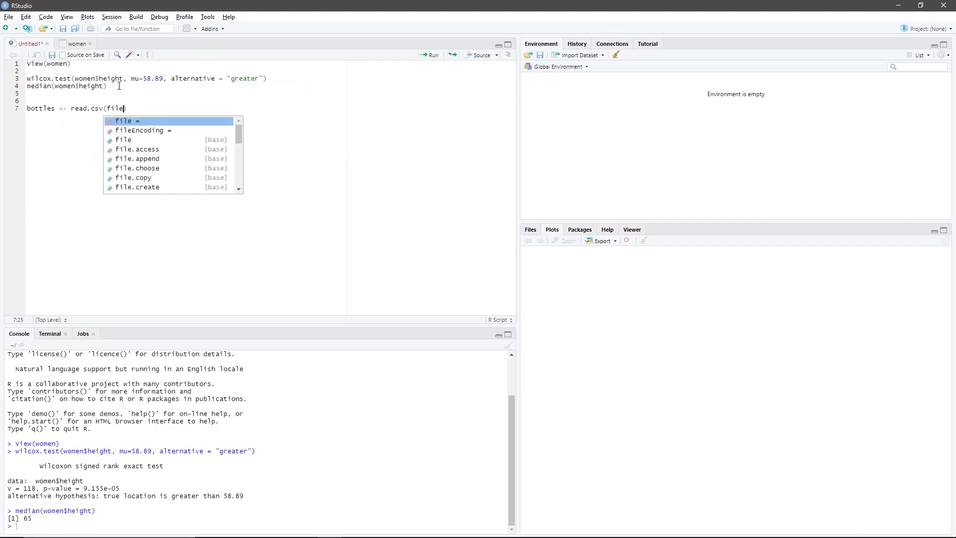
pyautogui.write('choose')
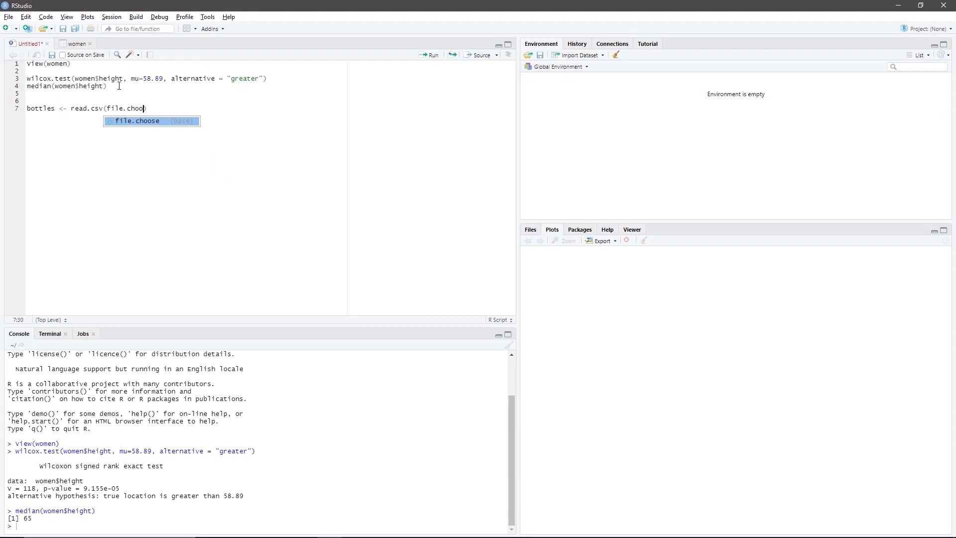
pyautogui.write('(')
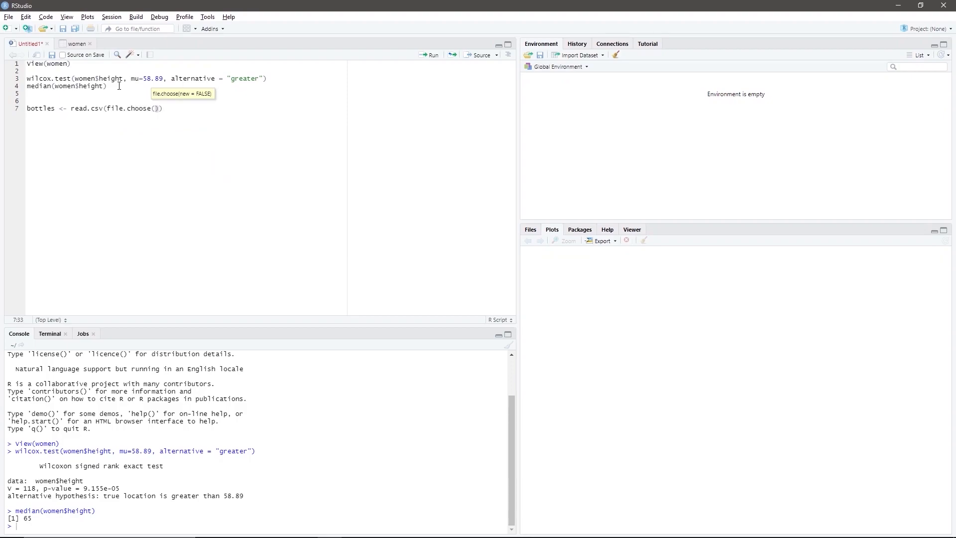
pyautogui.write('), ')
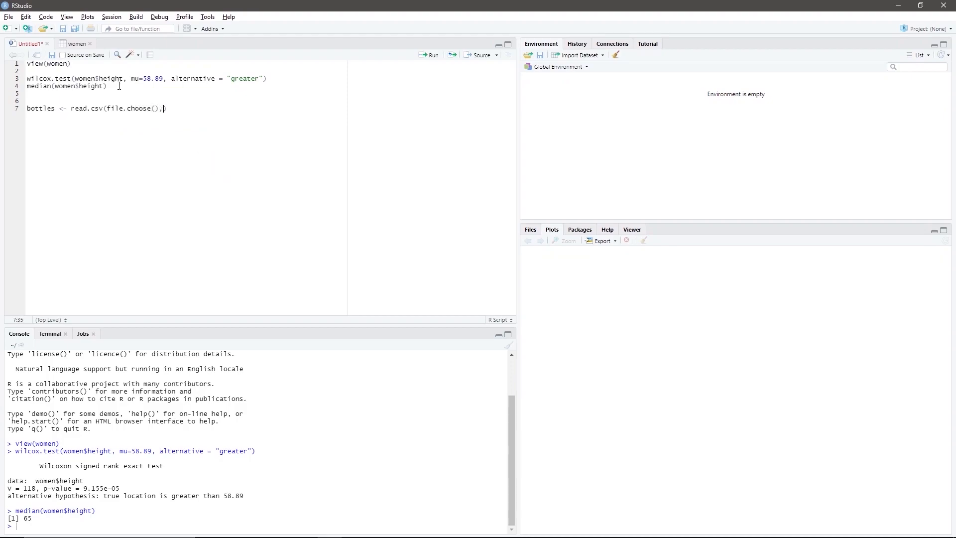
pyautogui.write('header')
pyautogui.write('=')
pyautogui.write('TR')
pyautogui.write('UE')
pyautogui.press('Escape')
# Step: Run the read.csv line, load the bottles data file from the School Files folder, and open the bottles data frame for viewing
pyautogui.moveTo(217, 108); pyautogui.dragTo(14, 107)
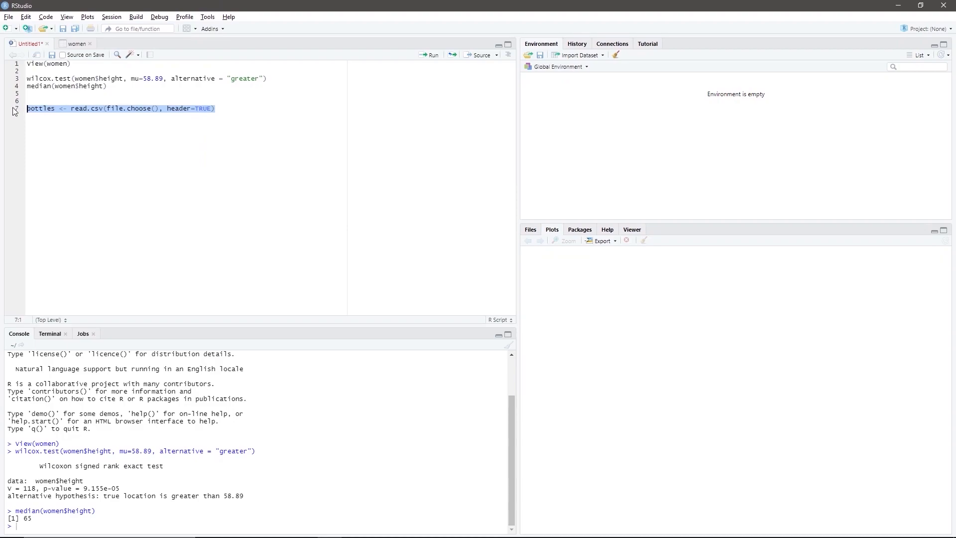
pyautogui.hotkey('ctrl', 'Return')
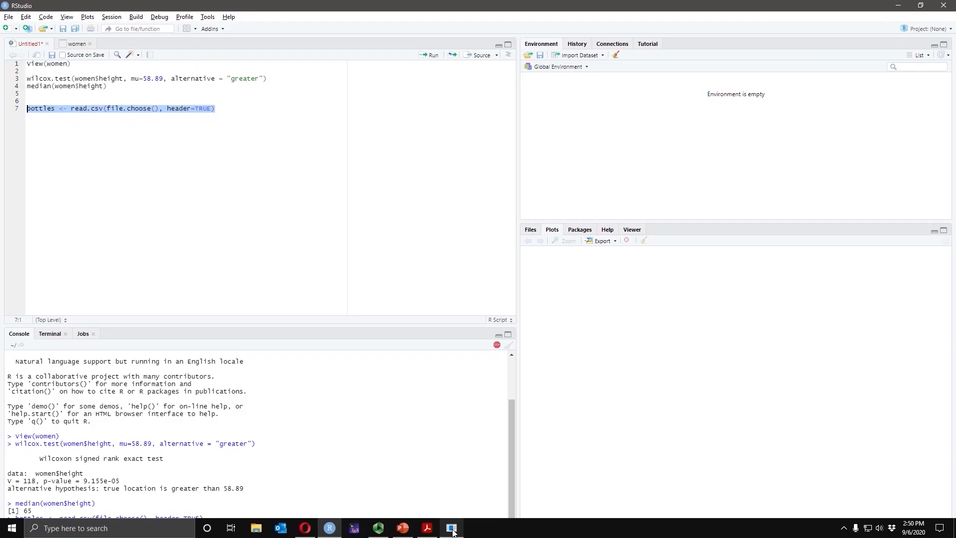
pyautogui.click(452, 529)
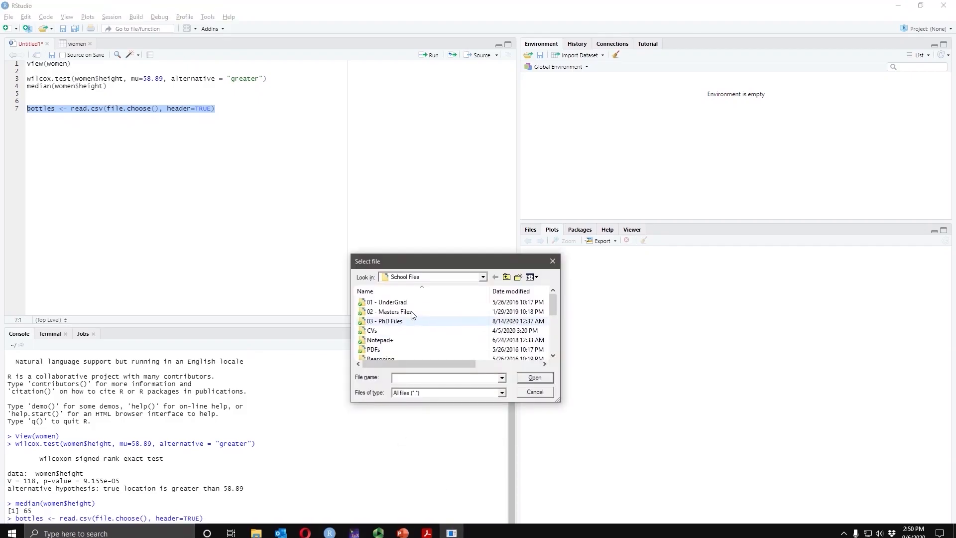
pyautogui.moveTo(421, 260); pyautogui.dragTo(399, 146)
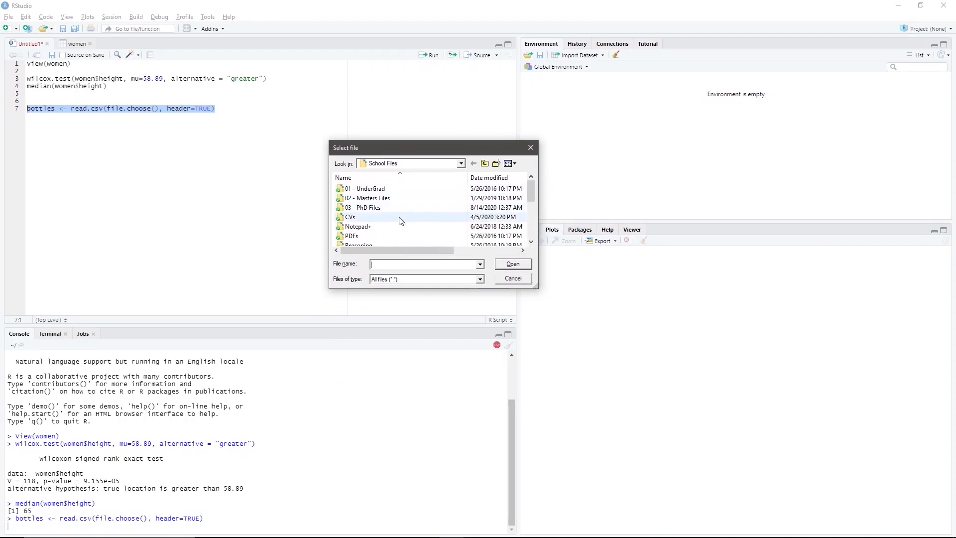
pyautogui.scroll(-3, 402, 216)
pyautogui.doubleClick(402, 197)
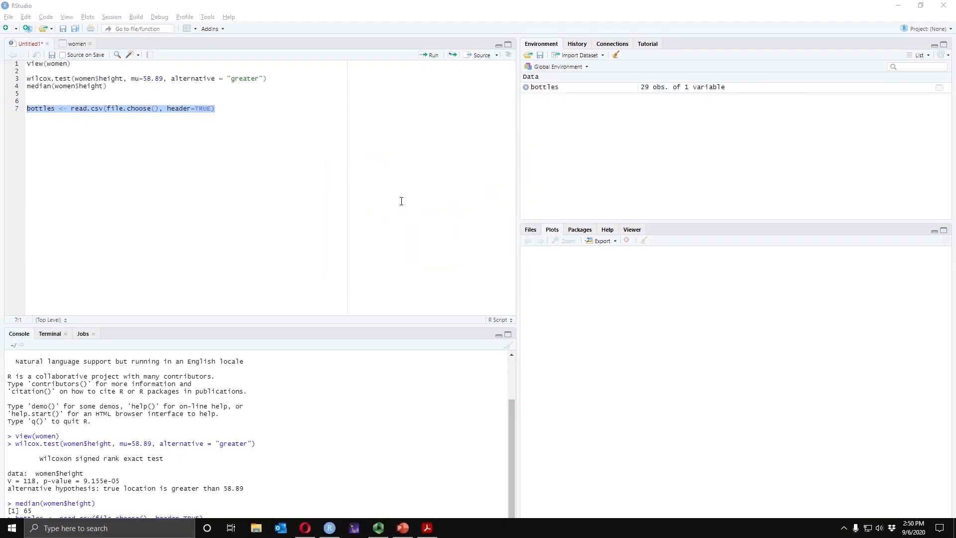
pyautogui.click(647, 89)
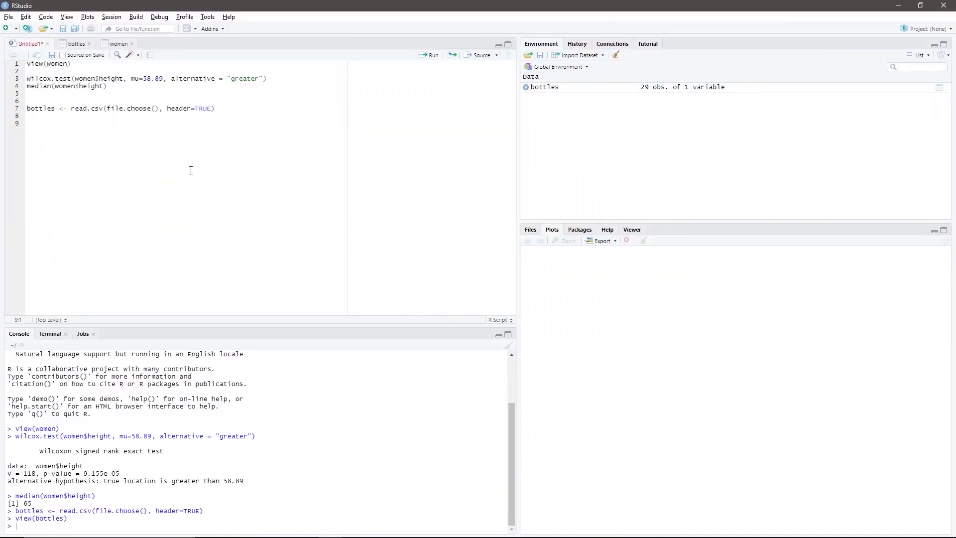
# Step: Write the boxplot command for the bottles volumes on script line 9: boxplot(bottles$Volume)
pyautogui.write('boxplot')
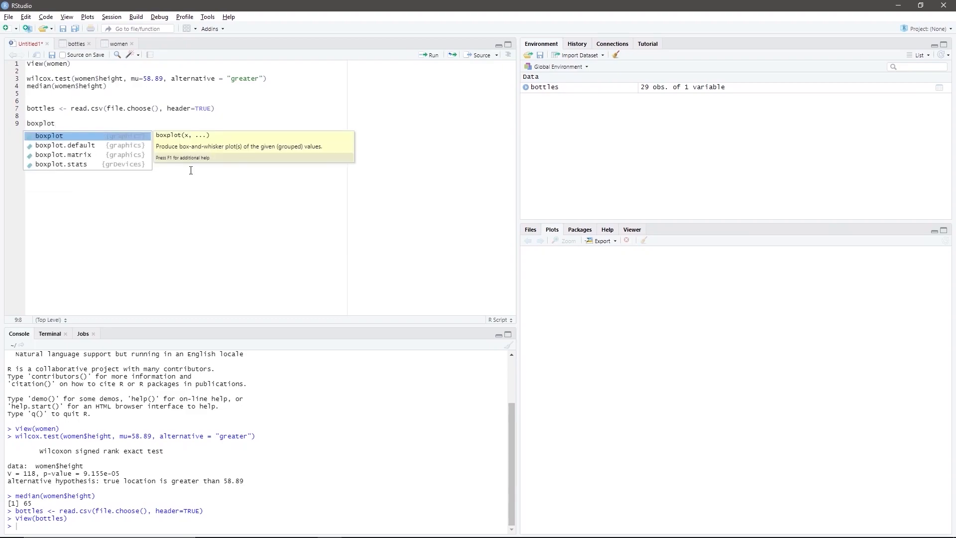
pyautogui.press('Return')
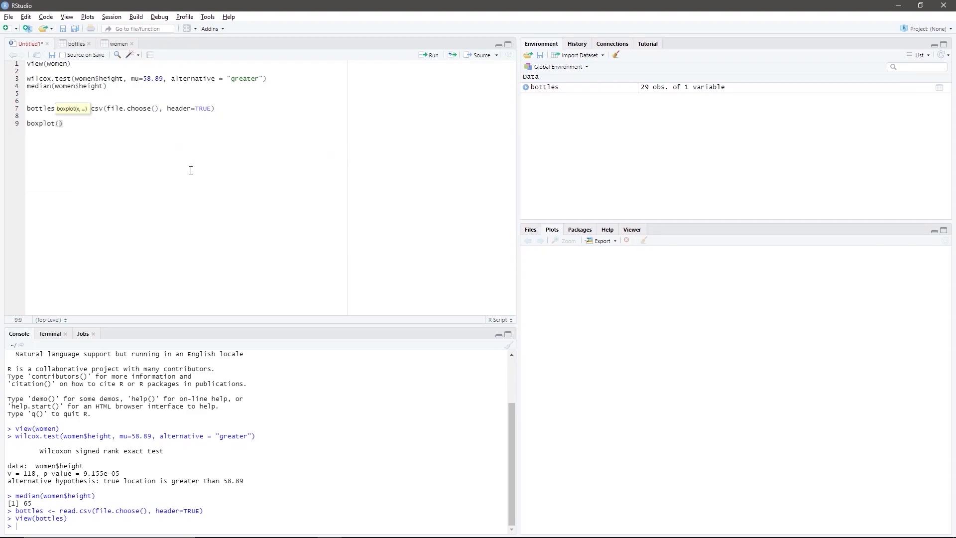
pyautogui.write('bottles$Volume')
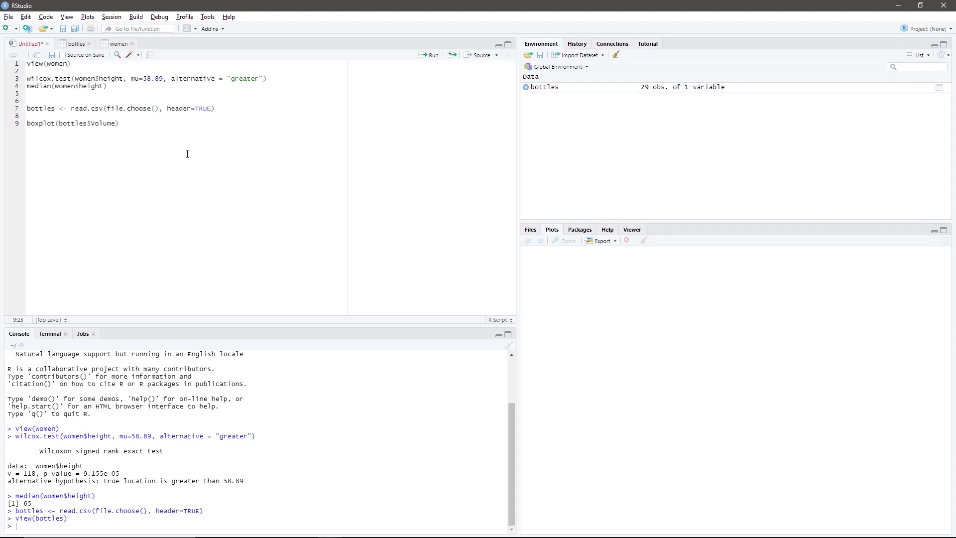
# Step: Check the Volume column name in the bottles data frame and run the whole boxplot line
pyautogui.doubleClick(82, 126)
pyautogui.doubleClick(103, 125)
pyautogui.click(82, 46)
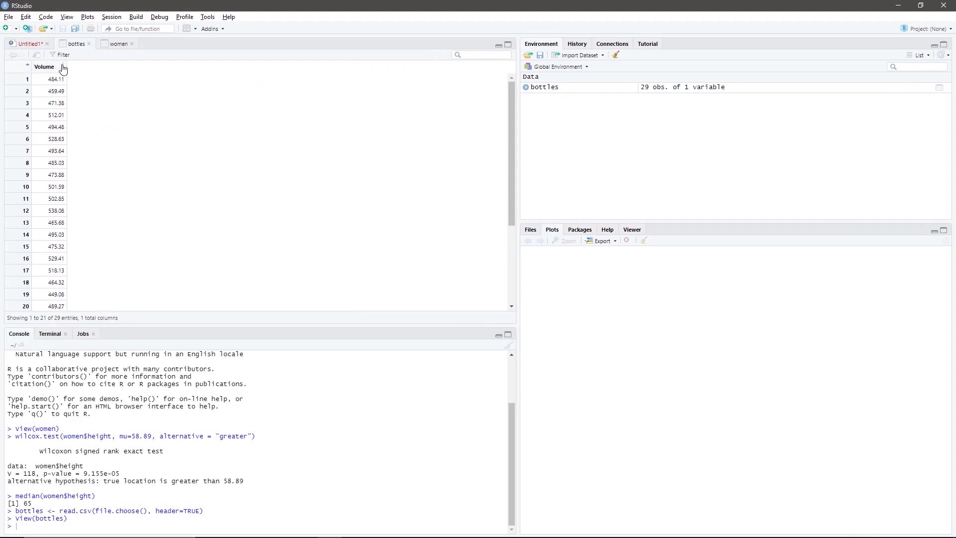
pyautogui.click(31, 44)
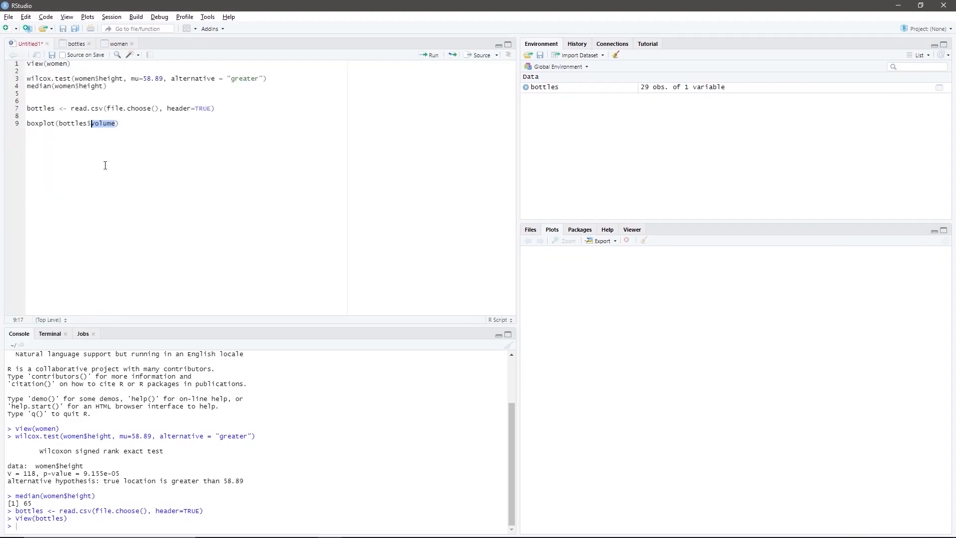
pyautogui.moveTo(121, 124); pyautogui.dragTo(19, 126)
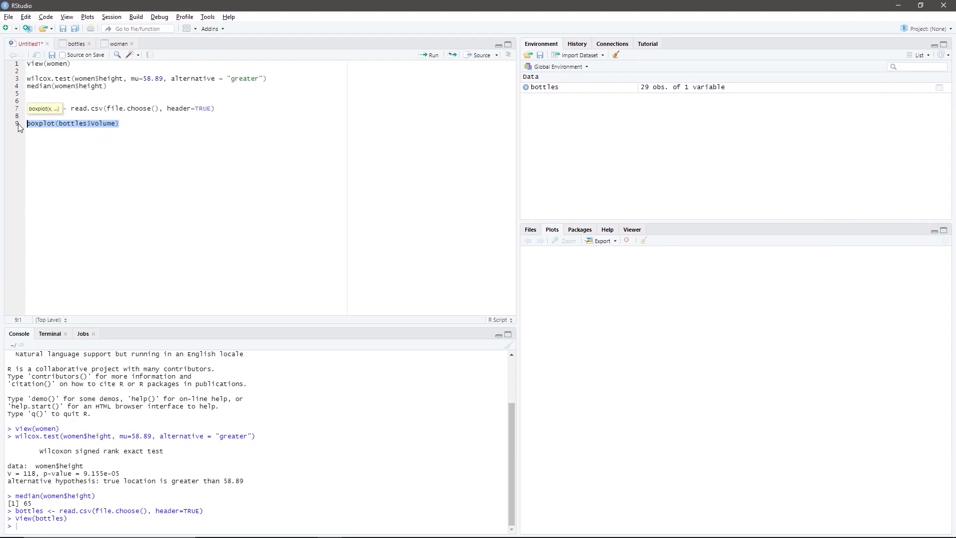
pyautogui.hotkey('ctrl', 'Return')
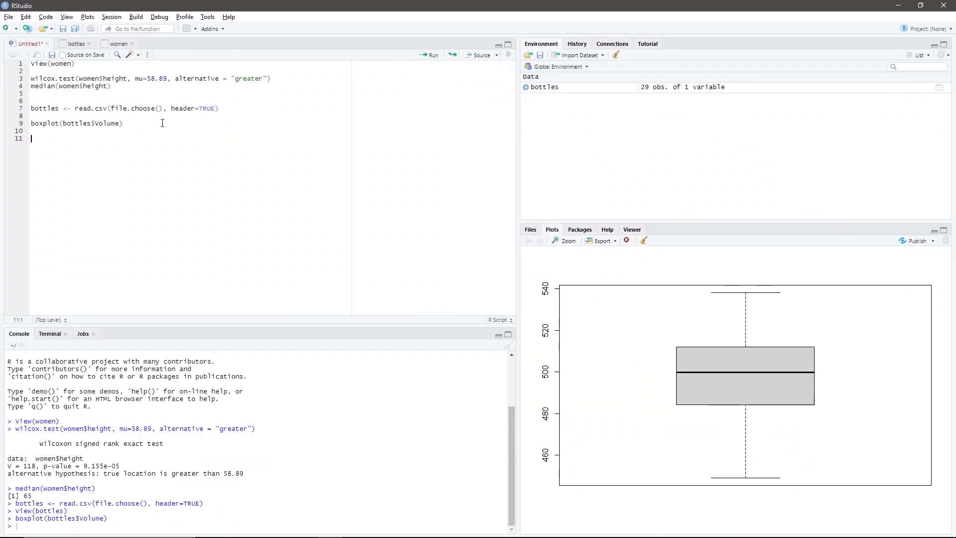
# Step: Write the one-sample t-test on script line 11: t.test(bottles$Volume, mu=500, alternative = "two.sided")
pyautogui.write('t.t')
pyautogui.write('est')
pyautogui.write('(')
pyautogui.write('bottle')
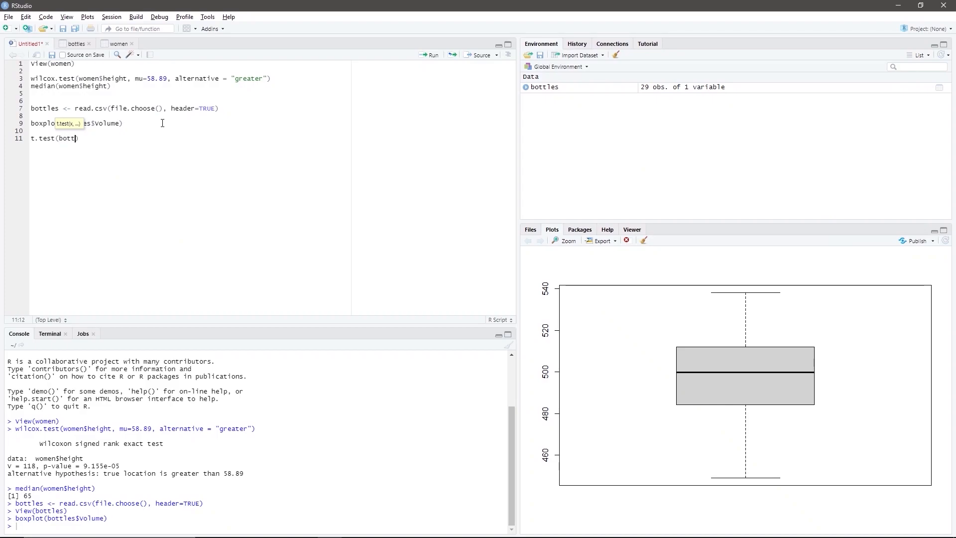
pyautogui.write('s')
pyautogui.write('$V')
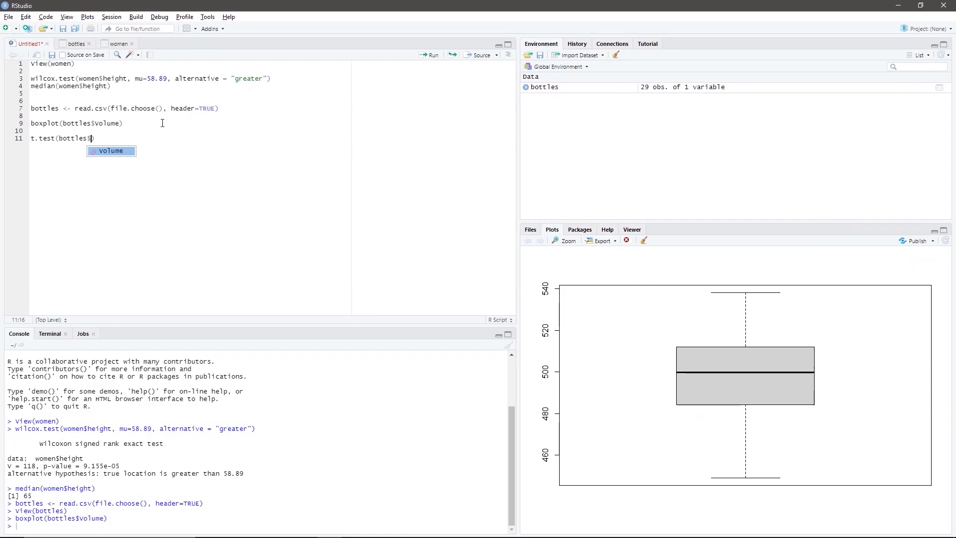
pyautogui.write('olume')
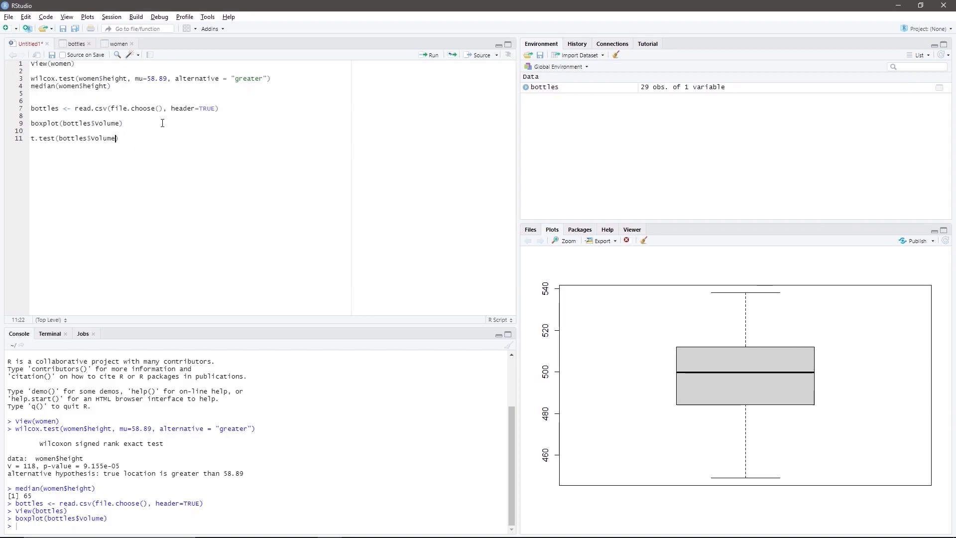
pyautogui.write(', mu=500')
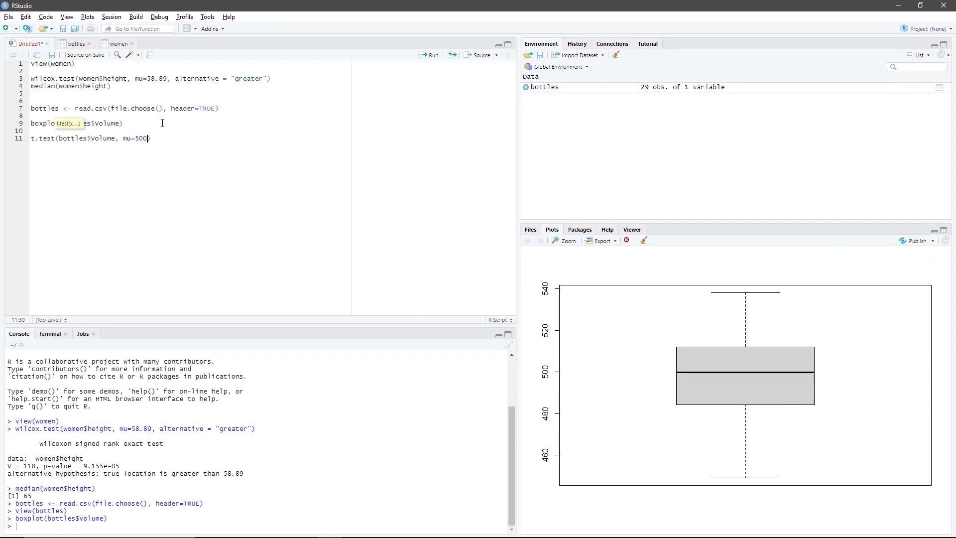
pyautogui.write(', alternati')
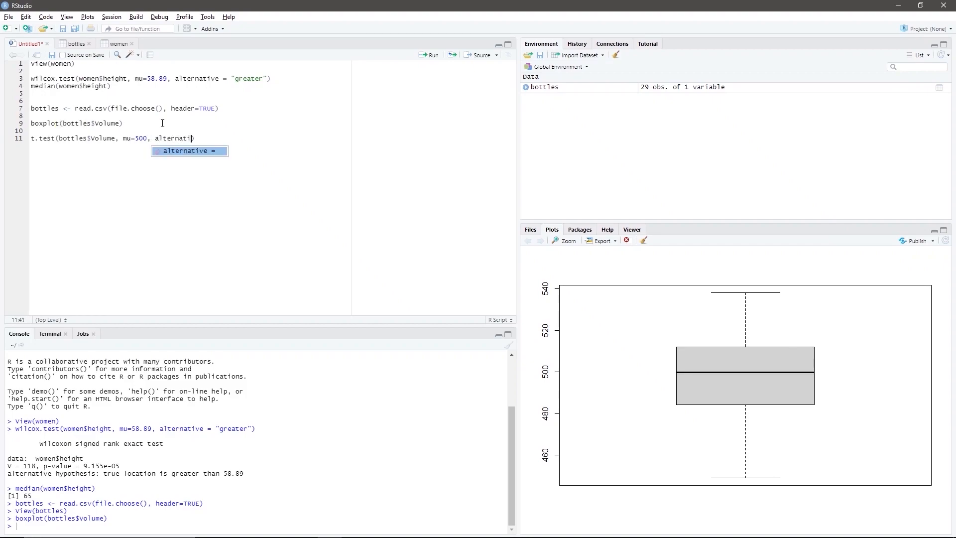
pyautogui.press('Tab')
pyautogui.write('"')
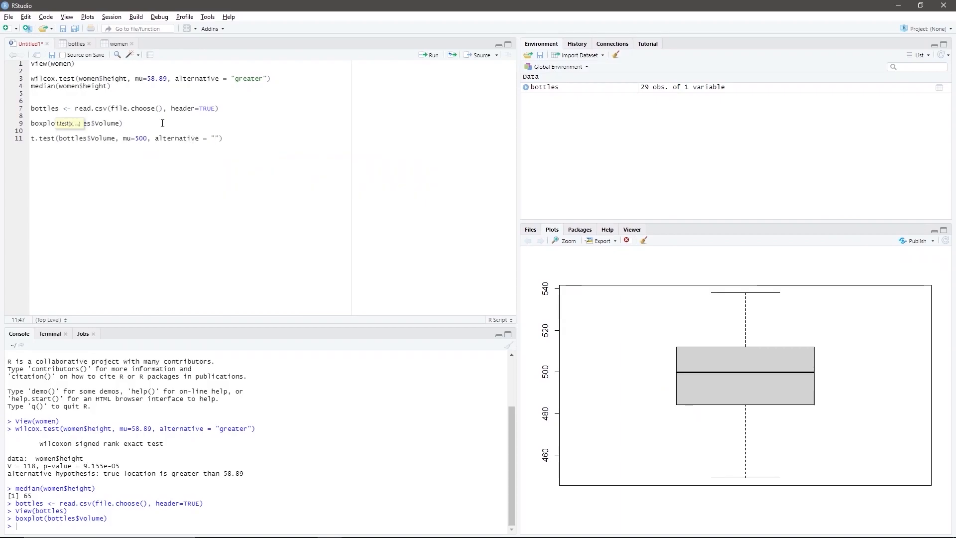
pyautogui.write('two.sided')
# Step: Review the function name and each argument of the t.test line, and run the whole line
pyautogui.moveTo(55, 138); pyautogui.dragTo(30, 138)
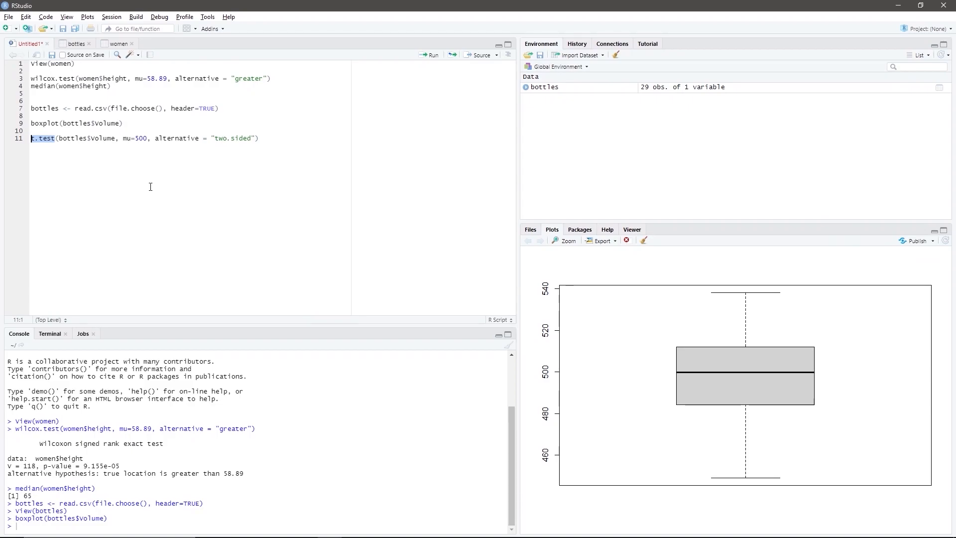
pyautogui.moveTo(115, 138); pyautogui.dragTo(59, 138)
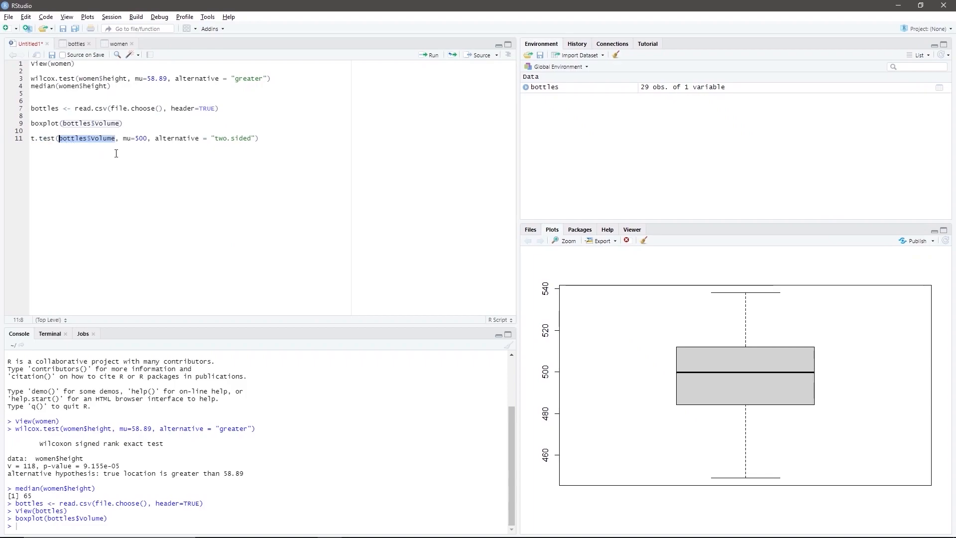
pyautogui.moveTo(123, 138); pyautogui.dragTo(148, 139)
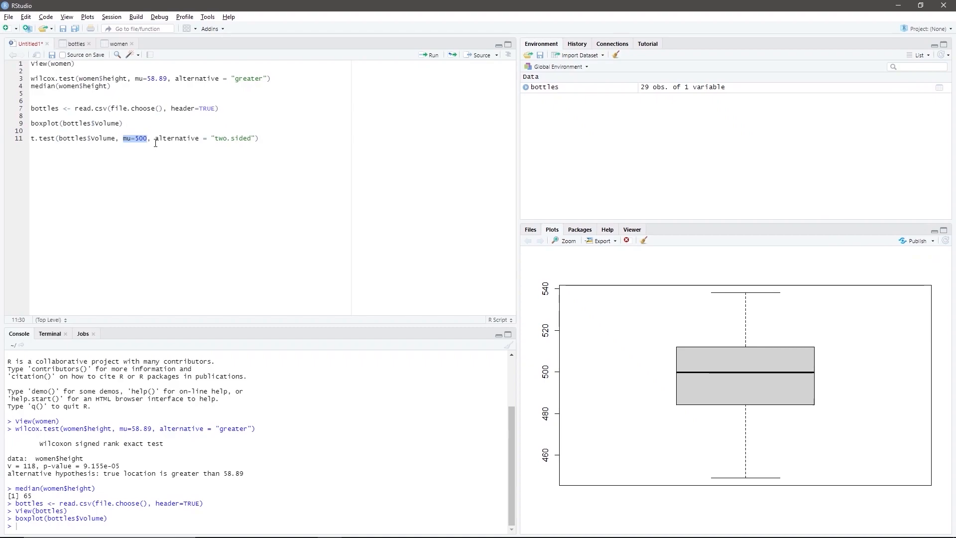
pyautogui.moveTo(156, 139); pyautogui.dragTo(250, 140)
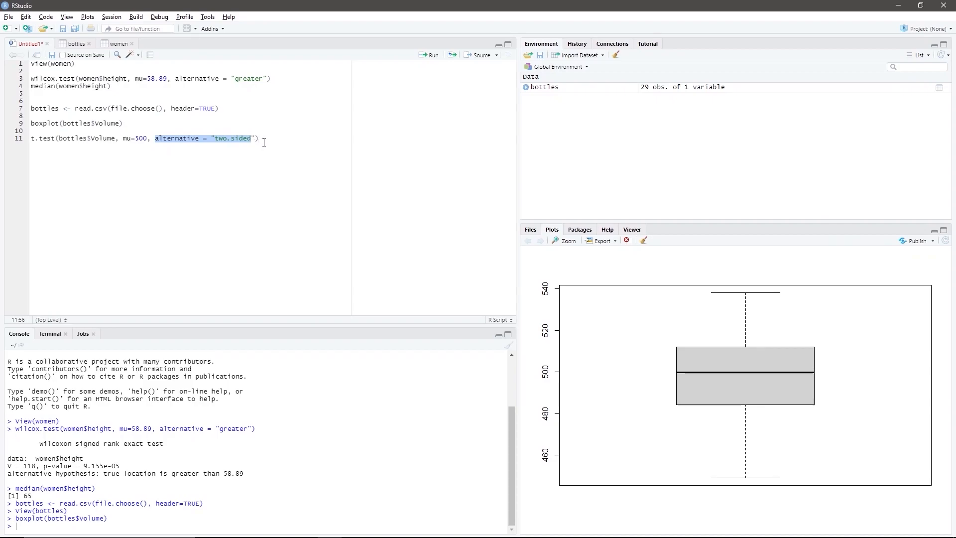
pyautogui.moveTo(258, 139); pyautogui.dragTo(6, 145)
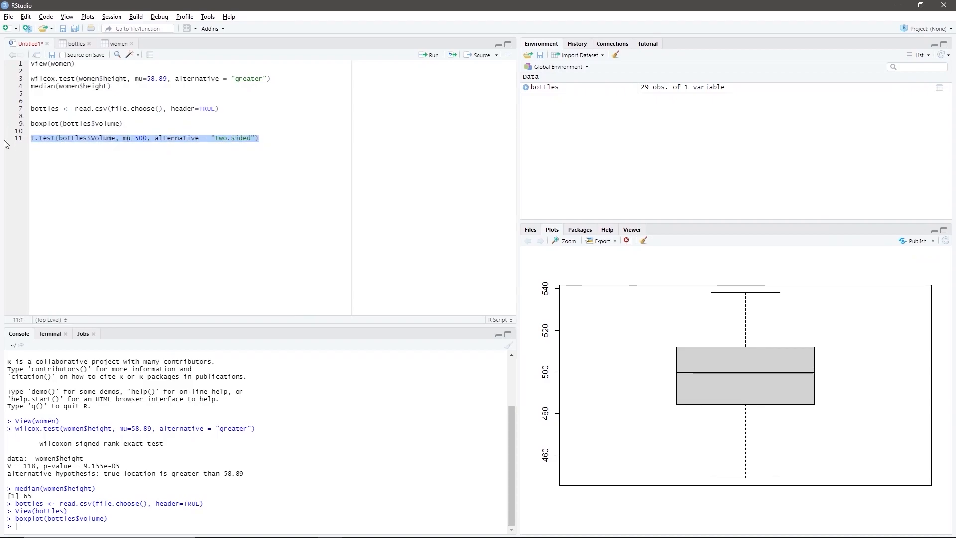
pyautogui.hotkey('ctrl', 'Return')
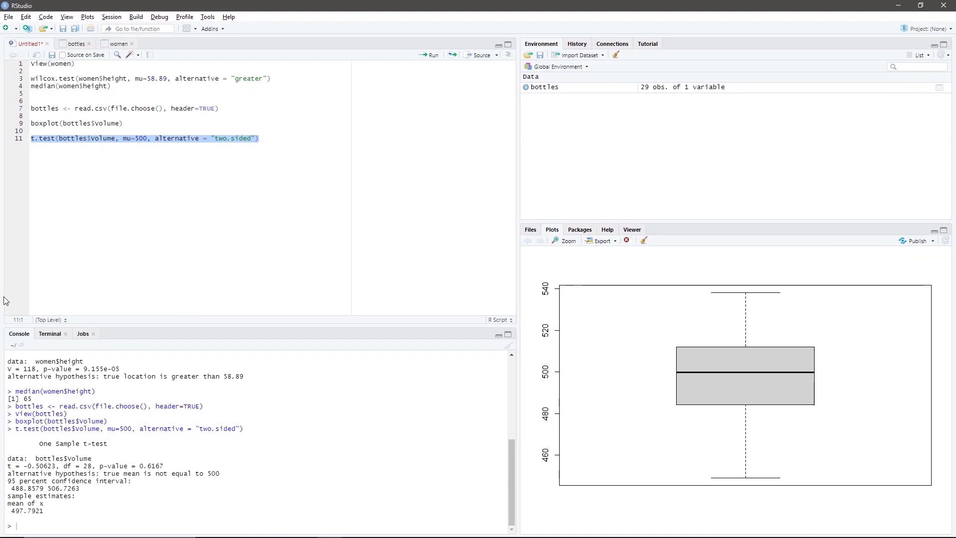
# Step: Examine the t statistic, degrees of freedom, p-value, sample mean and 95 percent confidence interval in the t-test console output
pyautogui.moveTo(56, 465); pyautogui.dragTo(8, 467)
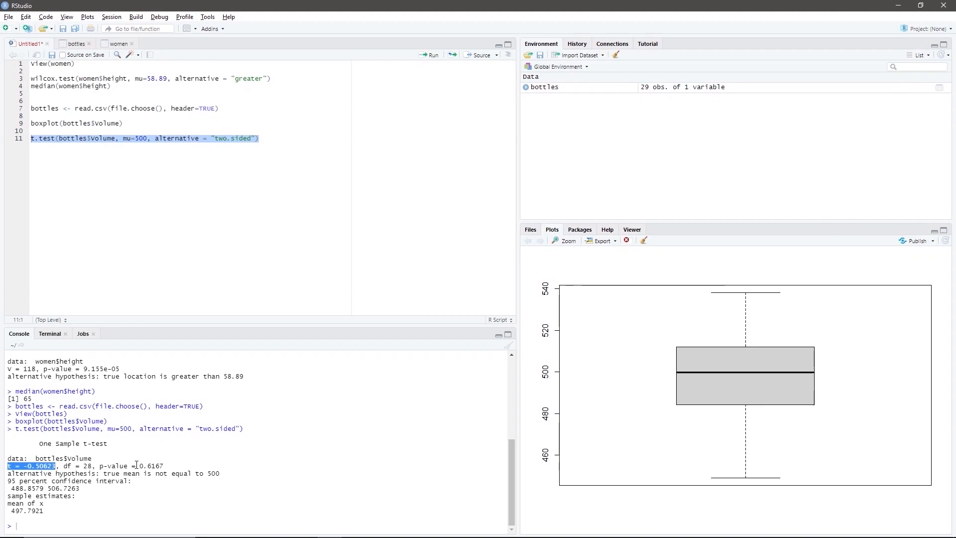
pyautogui.moveTo(92, 467); pyautogui.dragTo(64, 467)
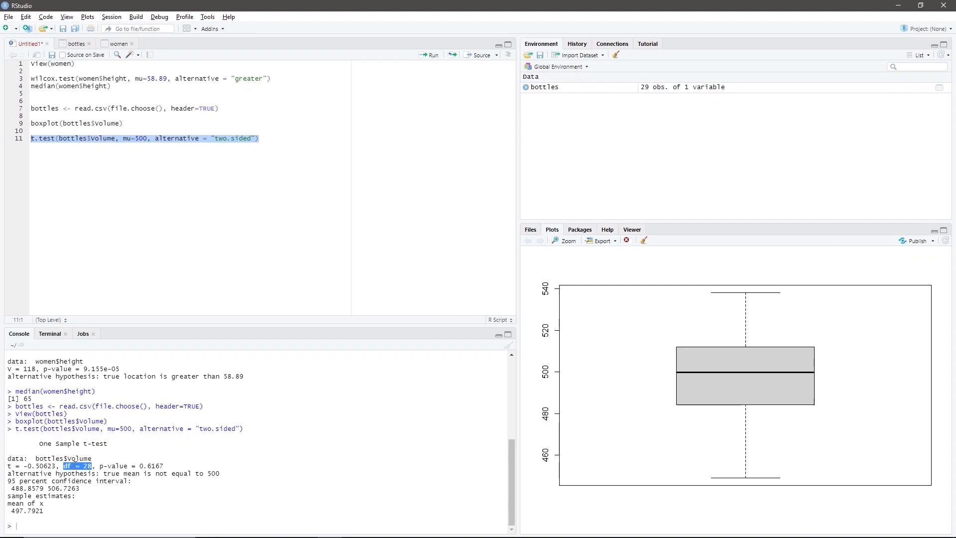
pyautogui.moveTo(100, 466); pyautogui.dragTo(165, 466)
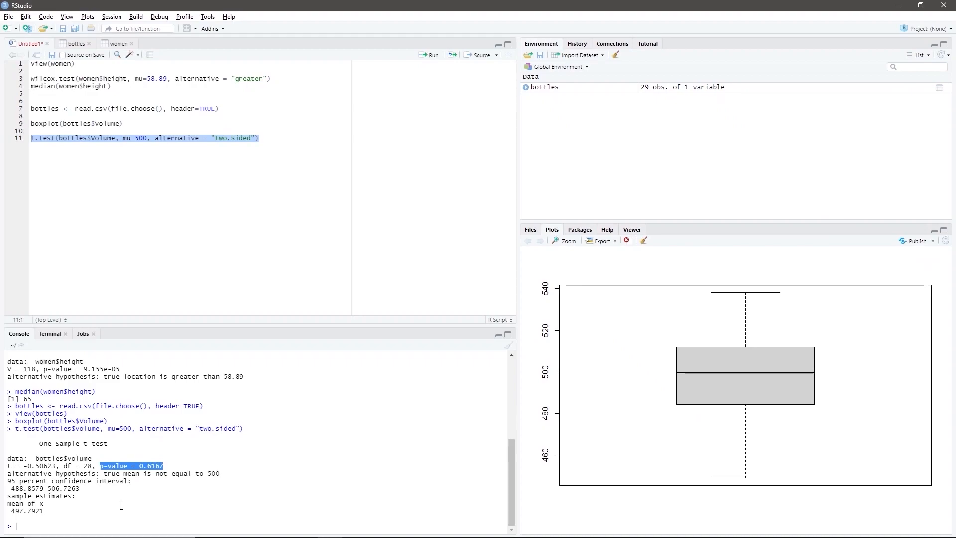
pyautogui.moveTo(52, 511); pyautogui.dragTo(11, 511)
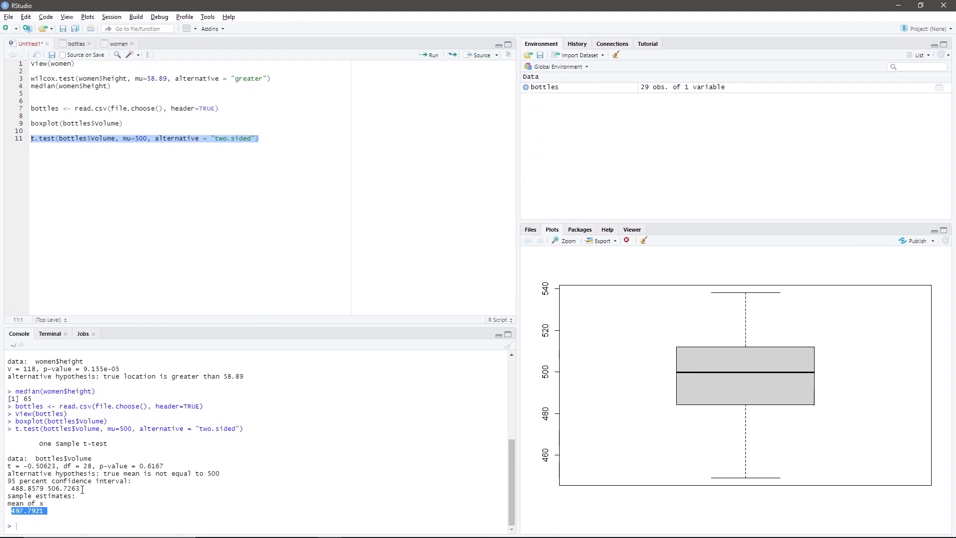
pyautogui.moveTo(81, 490); pyautogui.dragTo(9, 493)
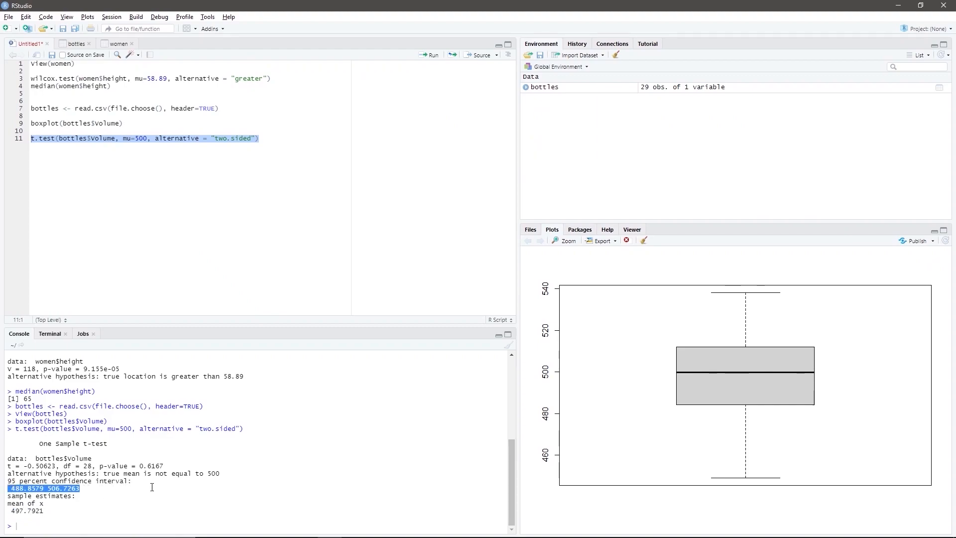
# Step: Write the salary CSV import command on script line 13: salary <- read.csv(file.choose(), header=TRUE)
pyautogui.click(312, 147)
pyautogui.press('Return')
pyautogui.press('Return')
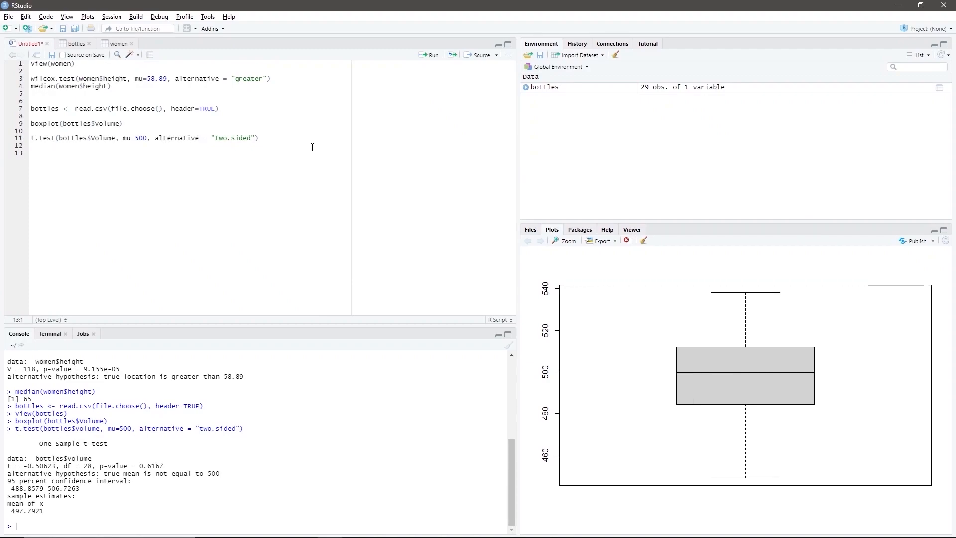
pyautogui.write('salary <- read.')
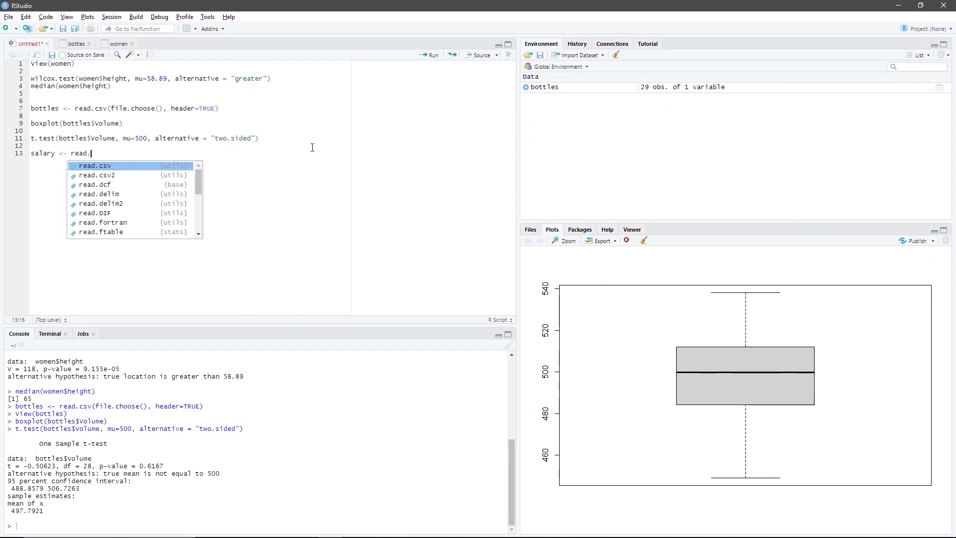
pyautogui.write('csv(')
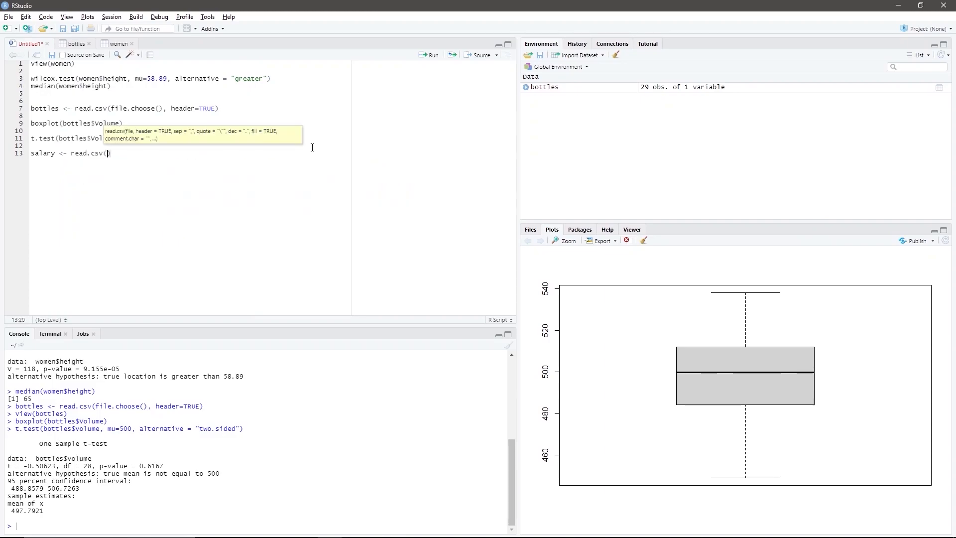
pyautogui.write('file.ch')
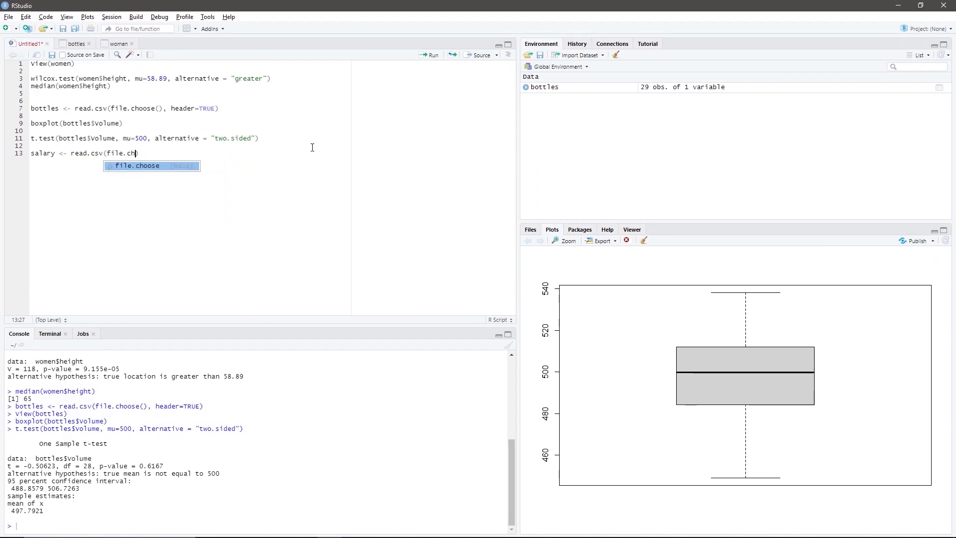
pyautogui.press('Tab')
pyautogui.write('),')
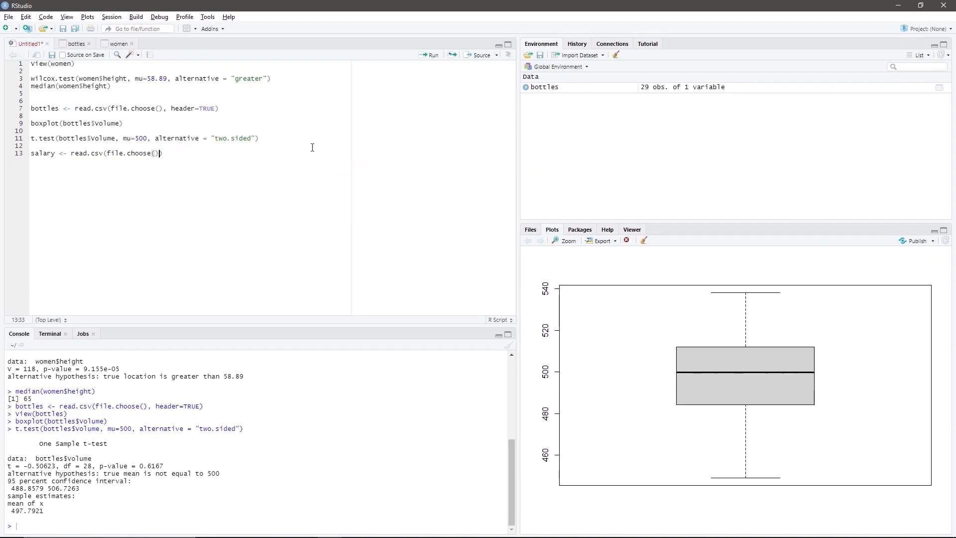
pyautogui.write(' heade')
pyautogui.write('r=')
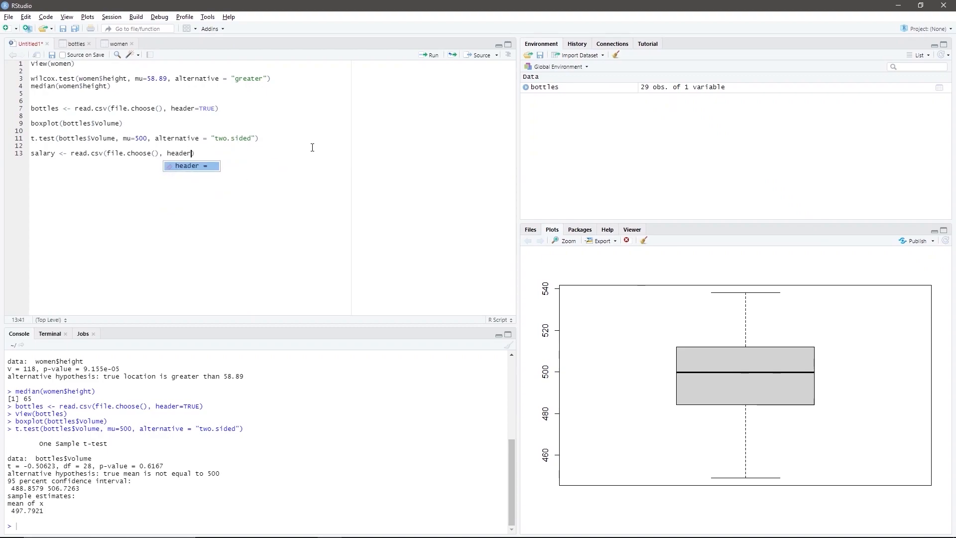
pyautogui.write('TRU')
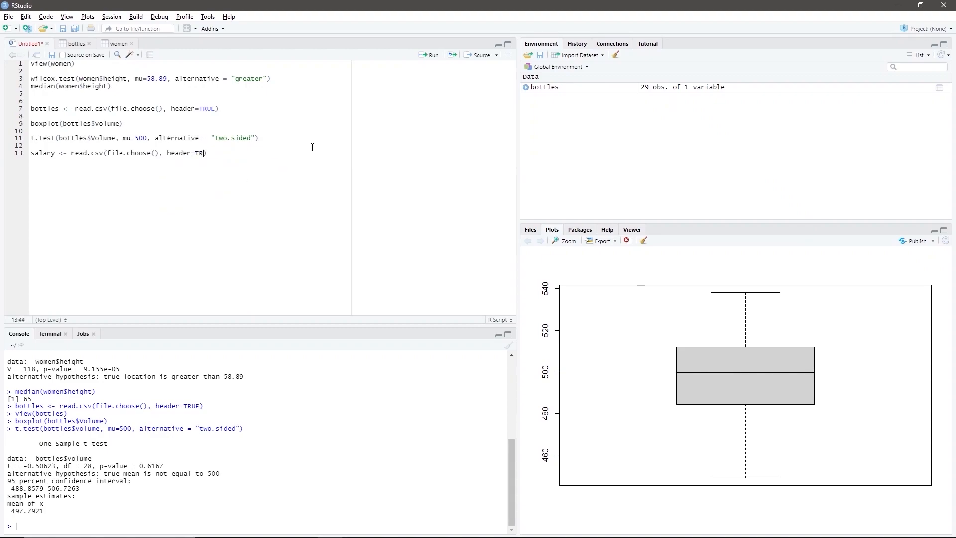
pyautogui.write('E')
# Step: Run the salary import line, load the salary-one-sample file, and open the salary dataset for viewing
pyautogui.moveTo(217, 153); pyautogui.dragTo(24, 155)
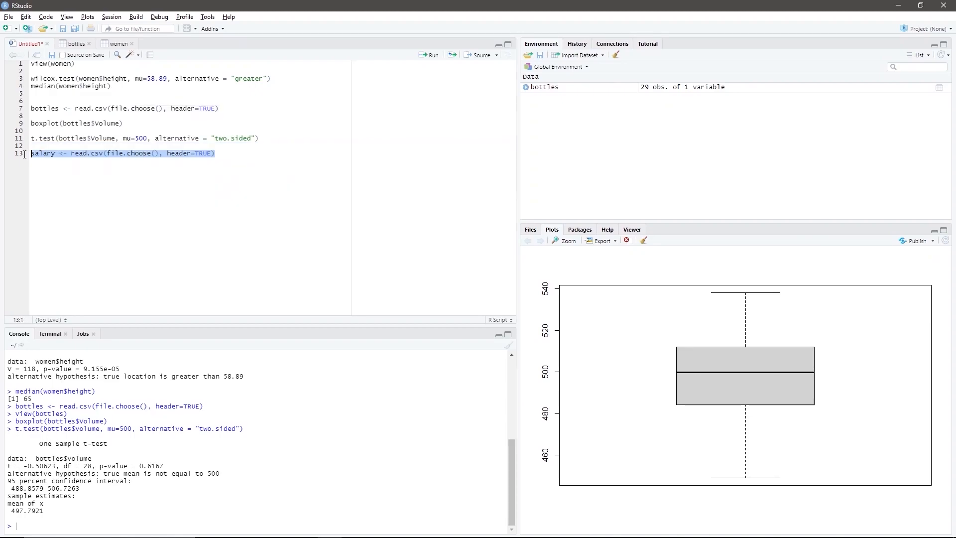
pyautogui.hotkey('ctrl', 'Return')
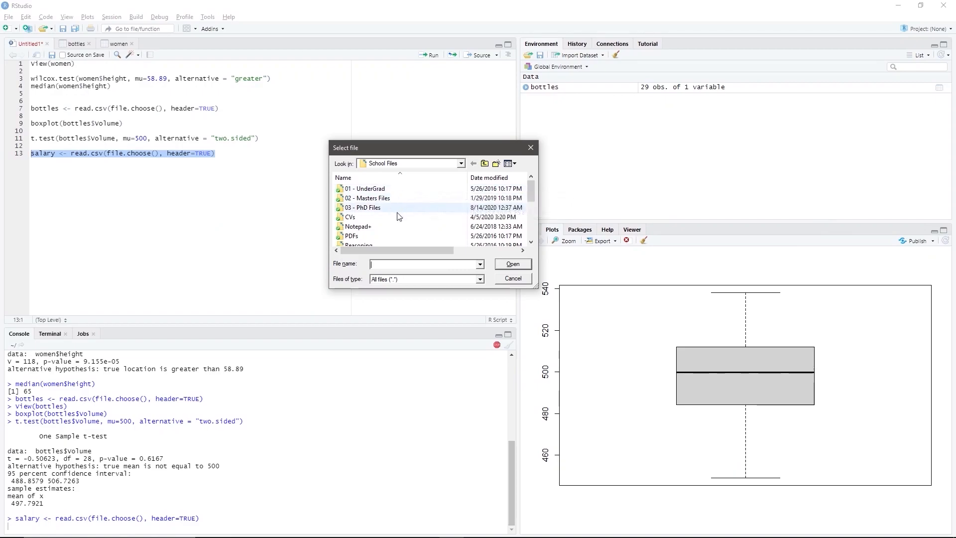
pyautogui.scroll(-3, 372, 229)
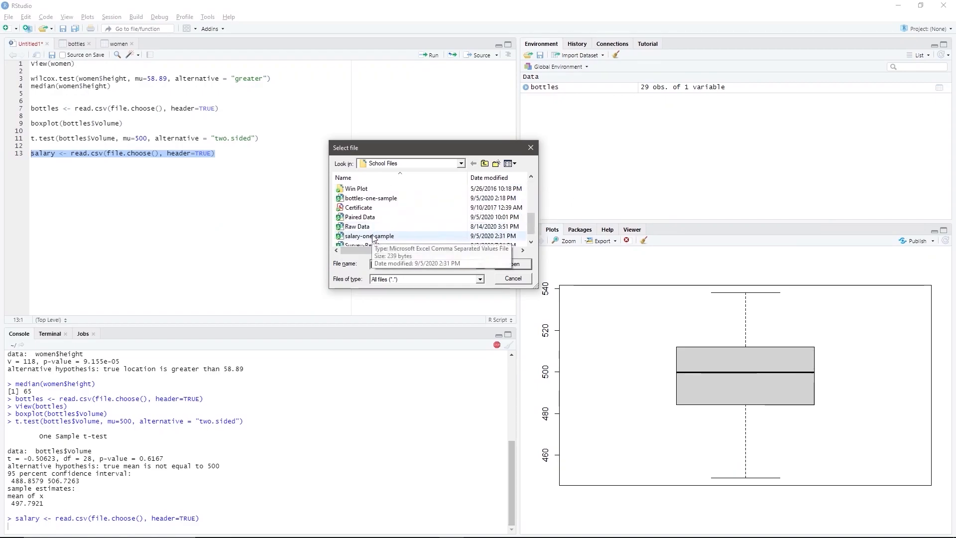
pyautogui.click(373, 235)
pyautogui.click(373, 235)
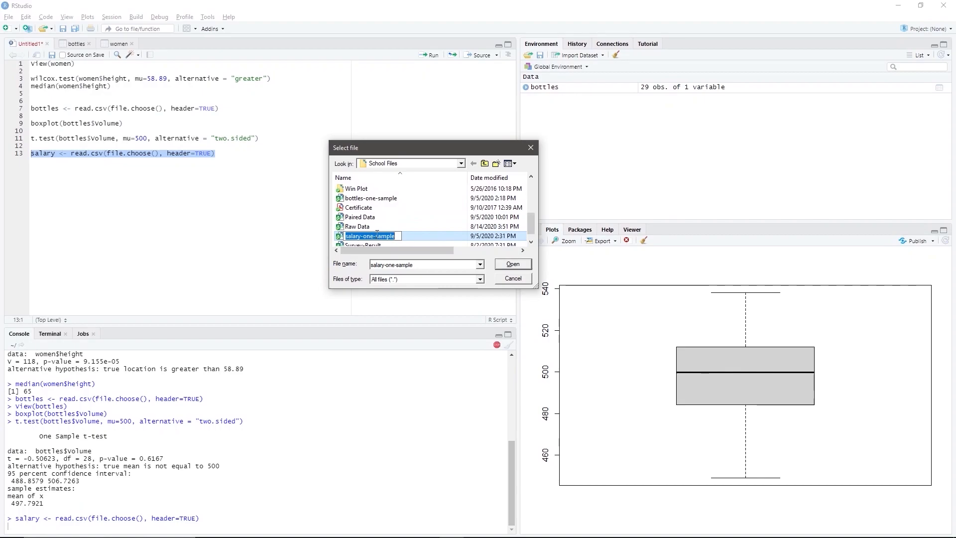
pyautogui.click(411, 237)
pyautogui.doubleClick(408, 237)
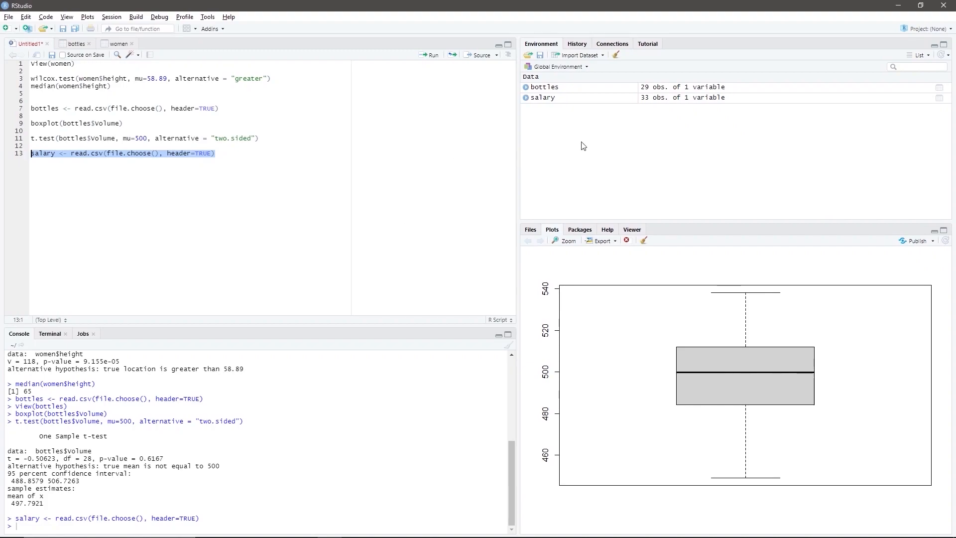
pyautogui.click(609, 101)
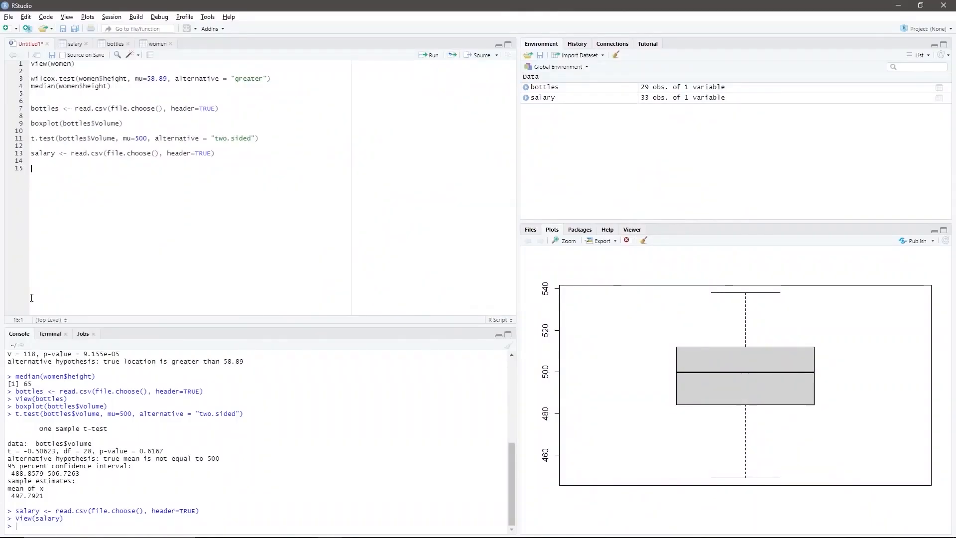
# Step: Write boxplot(salary$Salary) on script line 15 and run it to plot the salaries
pyautogui.write('boxplot')
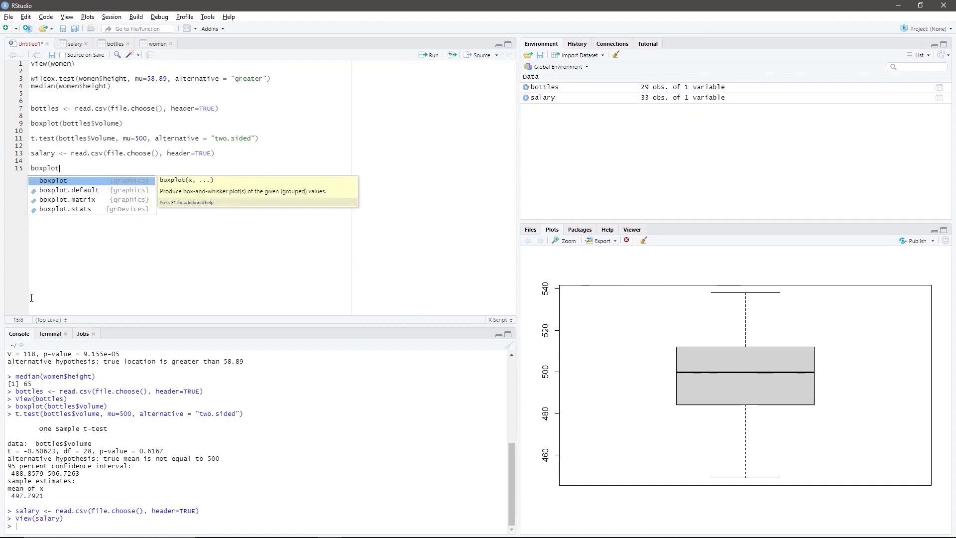
pyautogui.write('(')
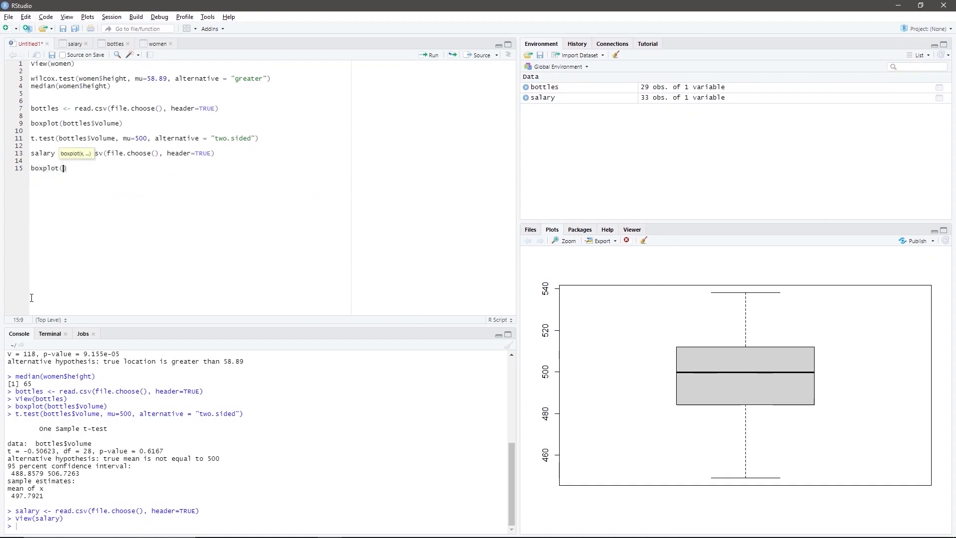
pyautogui.write('salary')
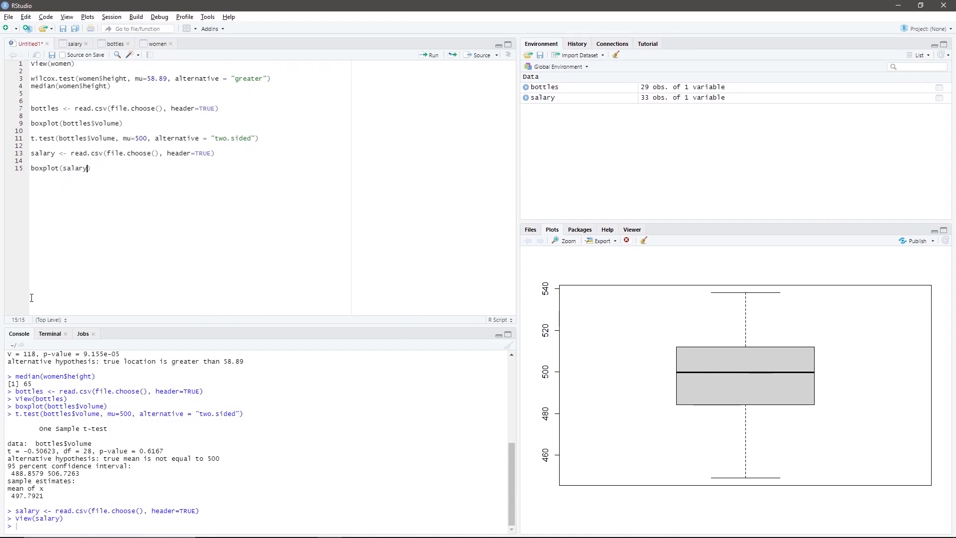
pyautogui.write('$Sa')
pyautogui.press('Tab')
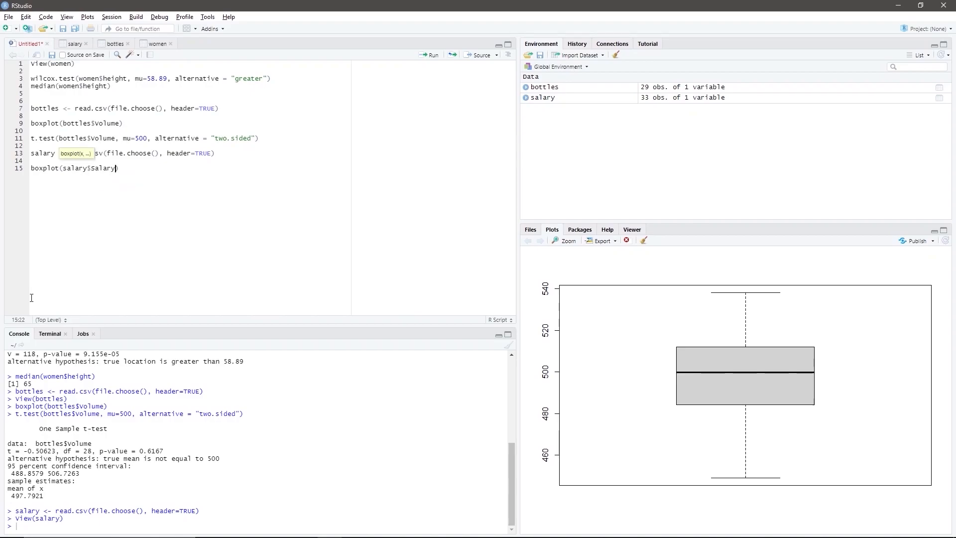
pyautogui.moveTo(118, 168); pyautogui.dragTo(23, 169)
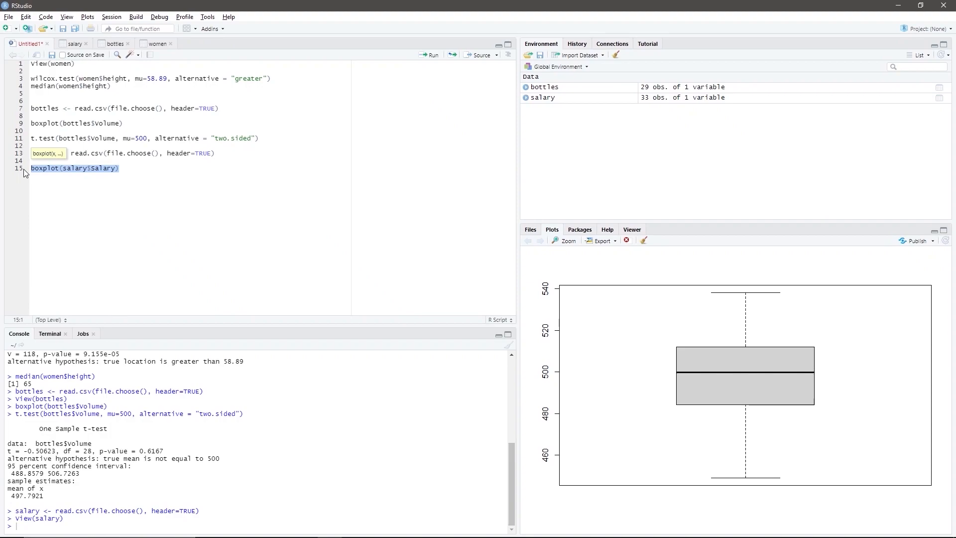
pyautogui.hotkey('ctrl', 'Return')
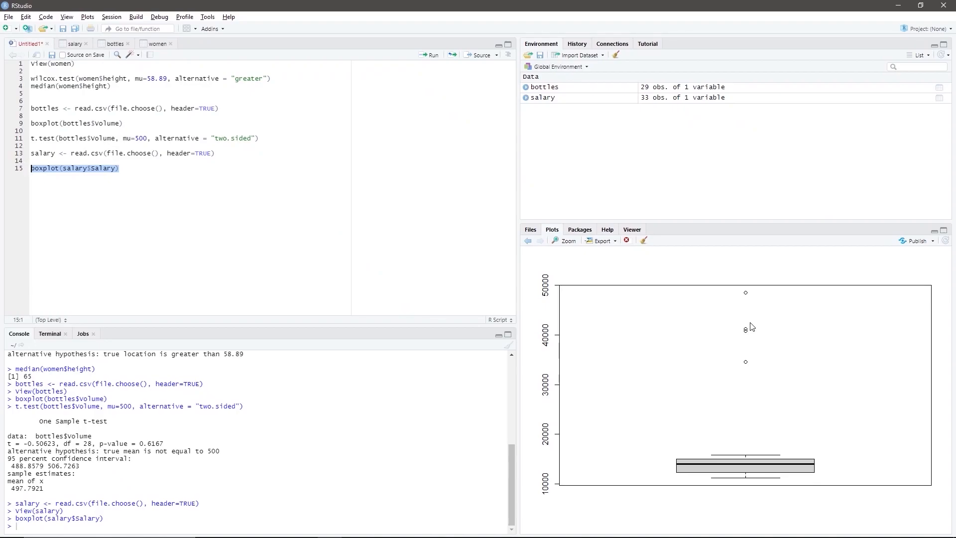
# Step: Start a Wilcoxon test call on script line 17 with the salary column as its data: wilcox.test(salary$Salary)
pyautogui.click(145, 169)
pyautogui.press('Return')
pyautogui.press('Return')
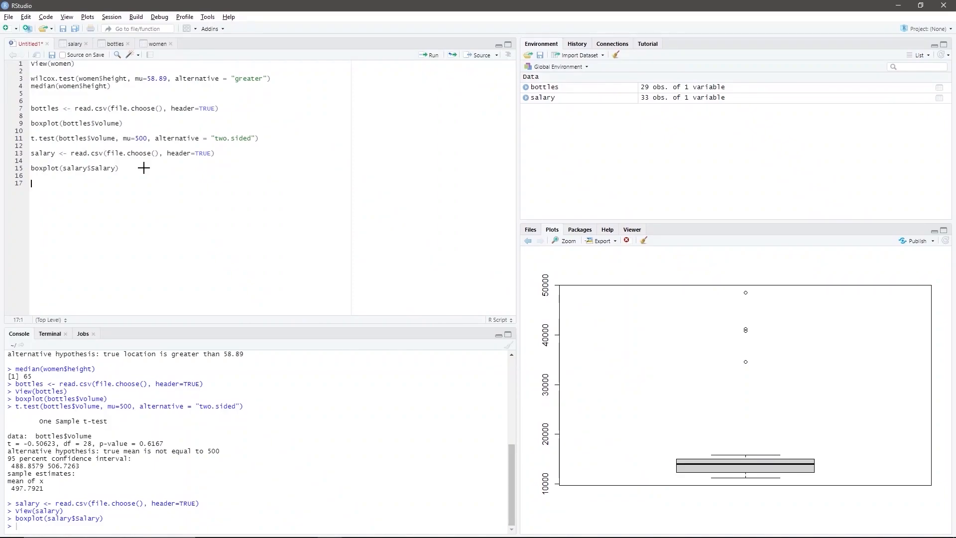
pyautogui.write('wi')
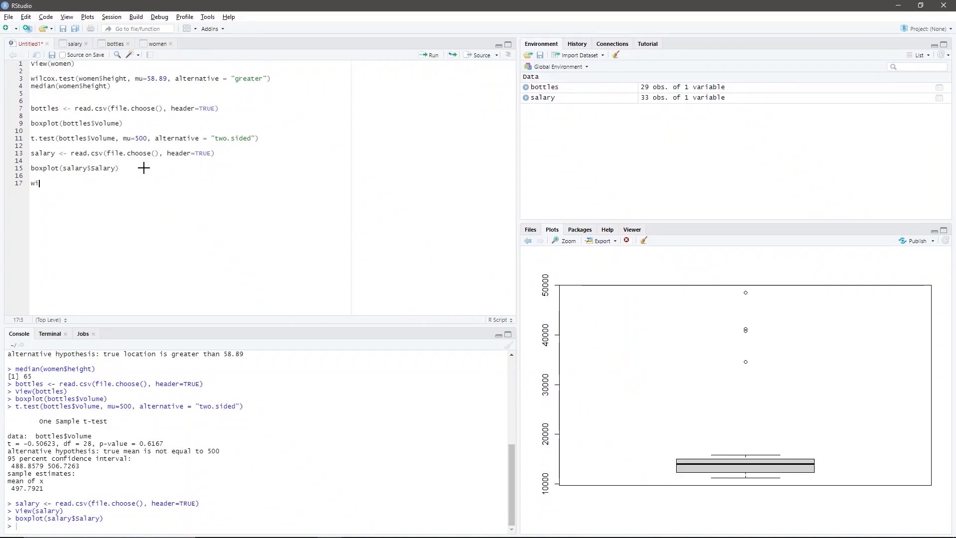
pyautogui.write('lcox')
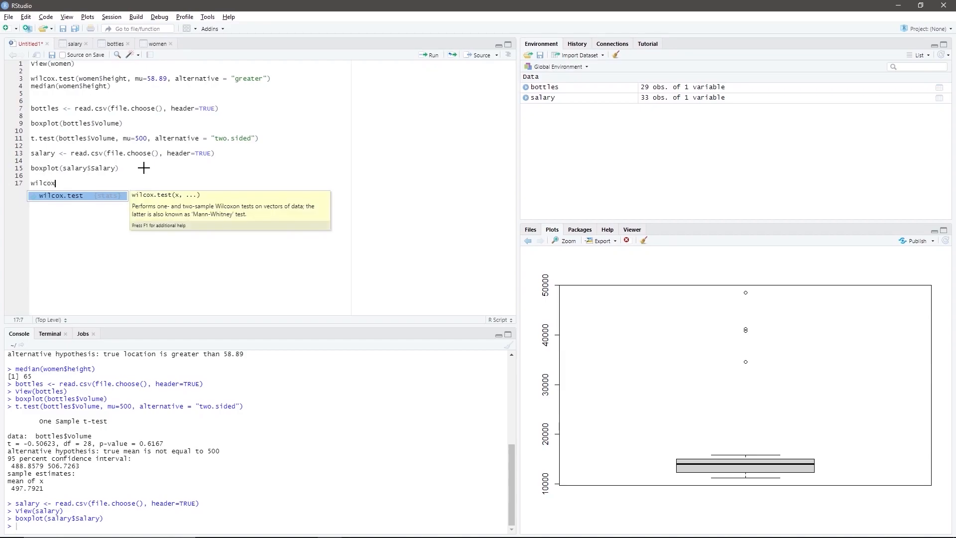
pyautogui.write('.test')
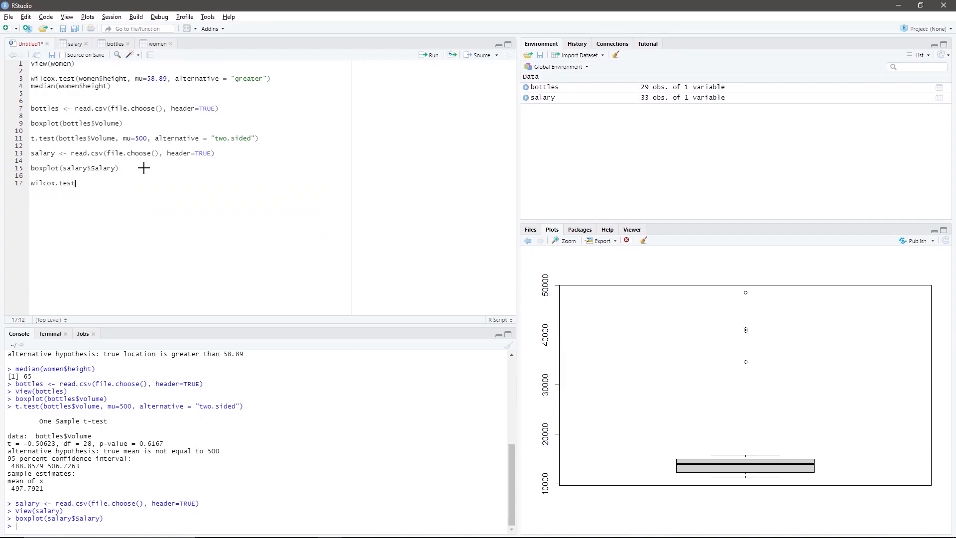
pyautogui.write('(')
pyautogui.write('sal')
pyautogui.write('ary')
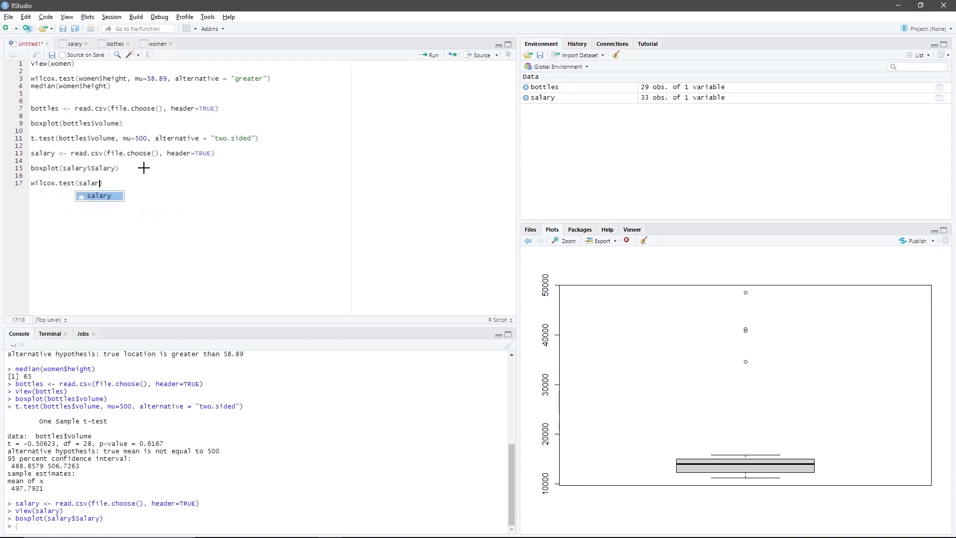
pyautogui.write('$')
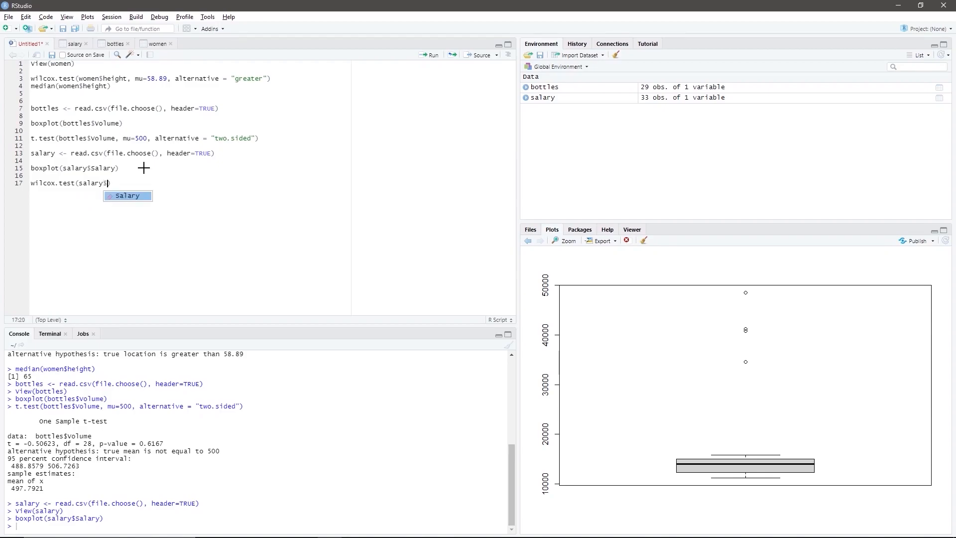
pyautogui.press('Tab')
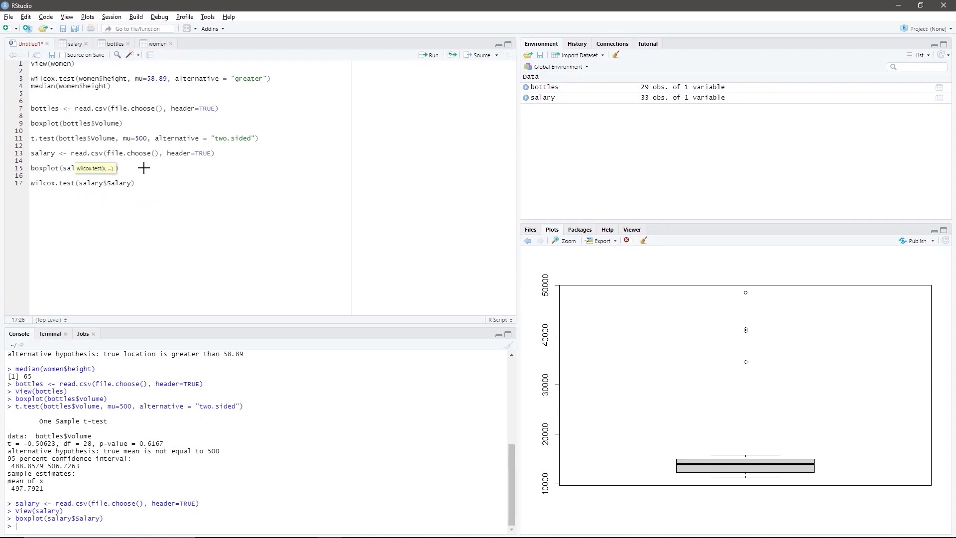
# Step: Add the arguments mu=14000 and alternative = "less" to the salary wilcox.test call and run the whole line
pyautogui.write(', ')
pyautogui.write('mu')
pyautogui.write('=')
pyautogui.write('14000')
pyautogui.write(', alte')
pyautogui.write('rnat')
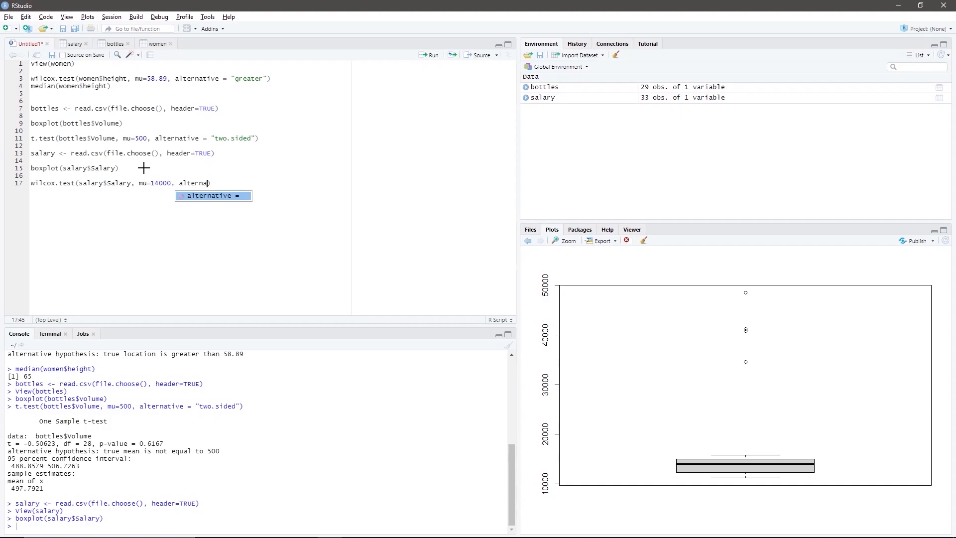
pyautogui.press('Tab')
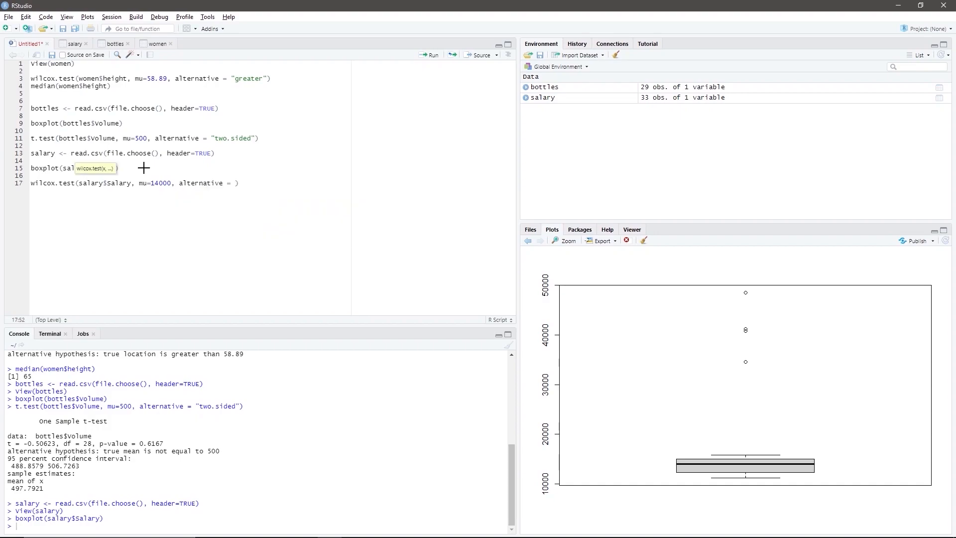
pyautogui.write('"less')
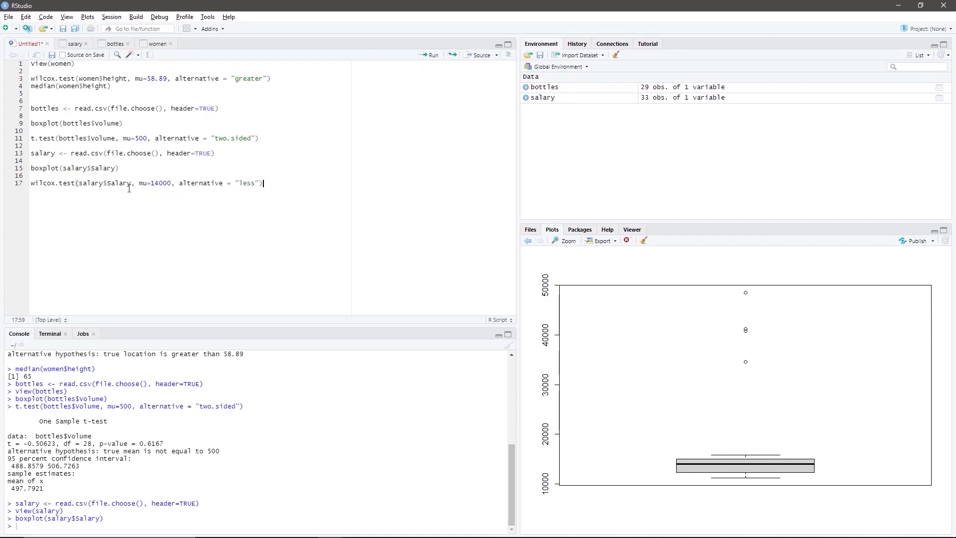
pyautogui.moveTo(270, 185); pyautogui.dragTo(27, 187)
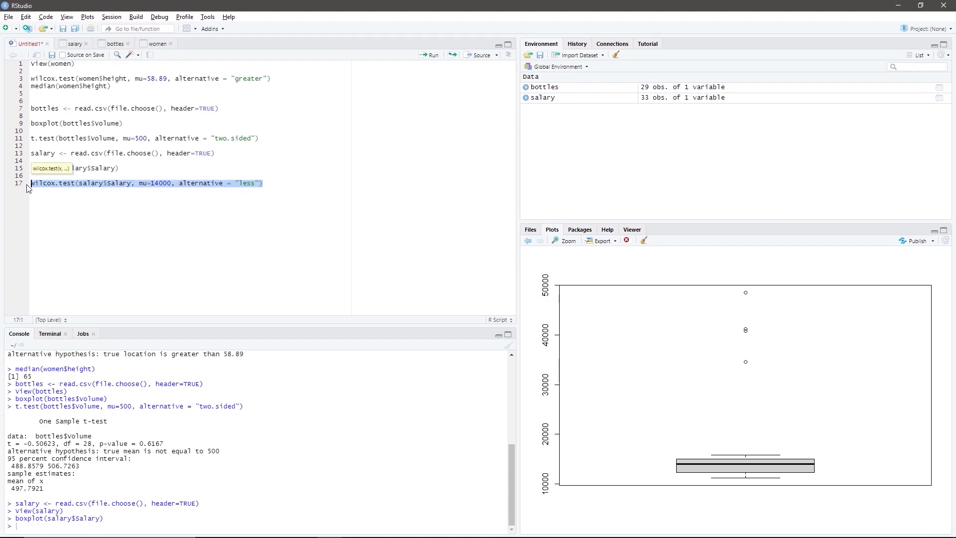
pyautogui.hotkey('ctrl', 'Return')
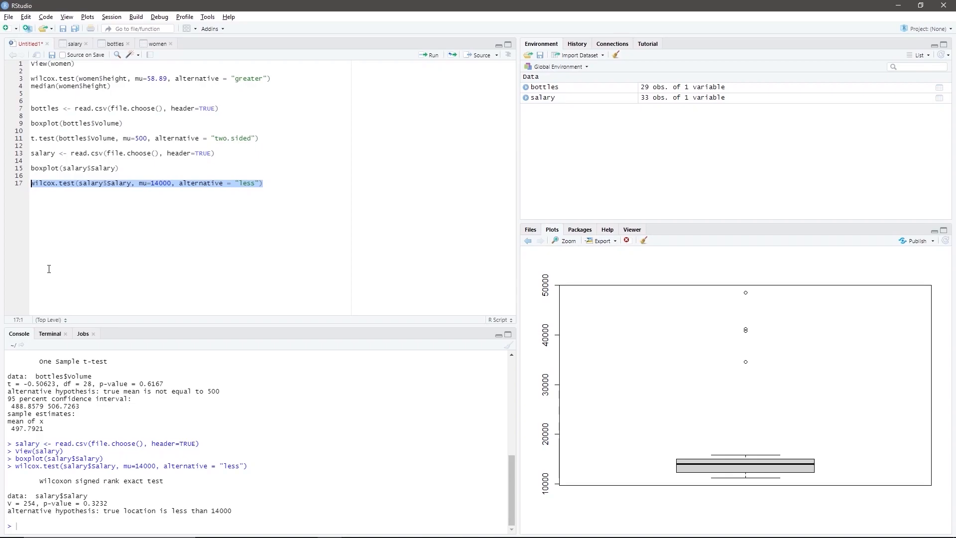
# Step: Write median(salary$Salary) on script line 18, directly below the salary Wilcoxon test, and run it
pyautogui.click(278, 180)
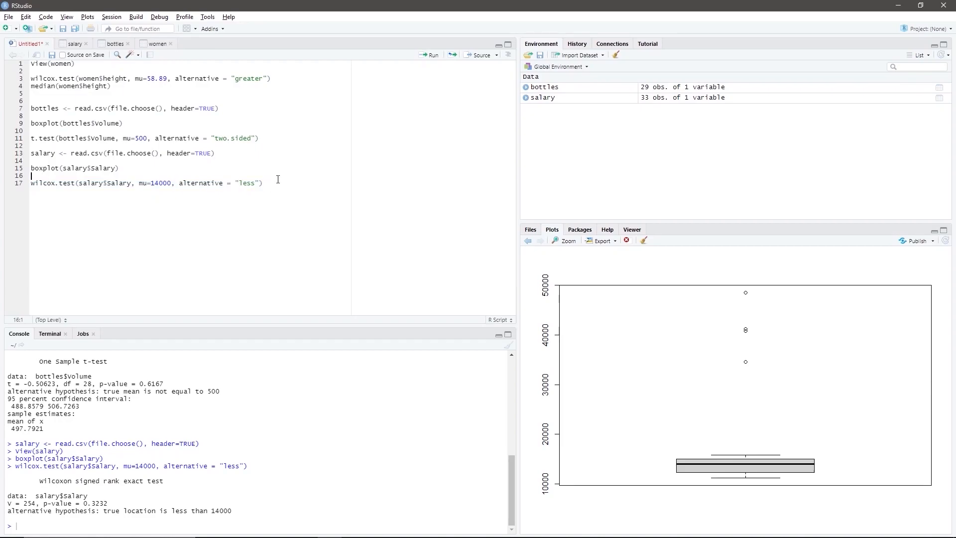
pyautogui.click(272, 183)
pyautogui.press('Return')
pyautogui.write('med')
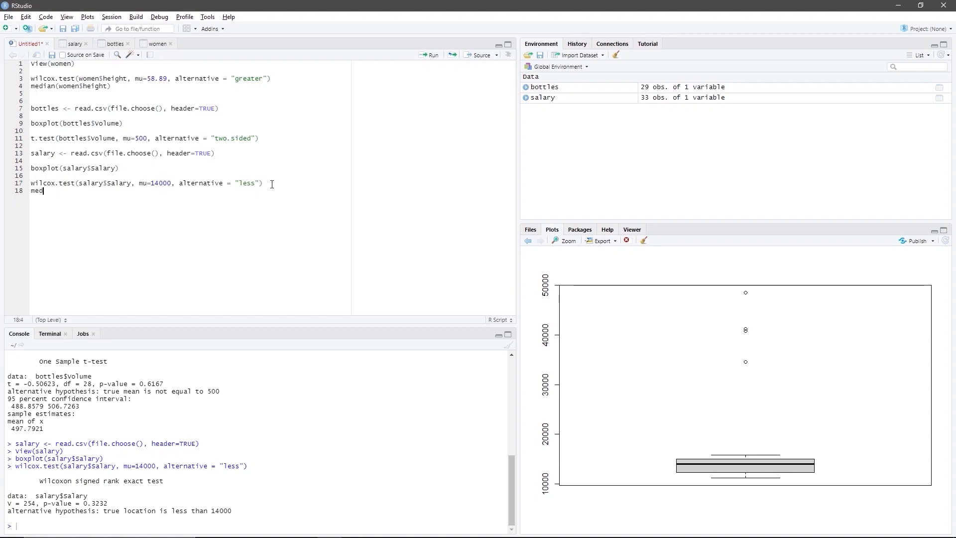
pyautogui.write('ian(')
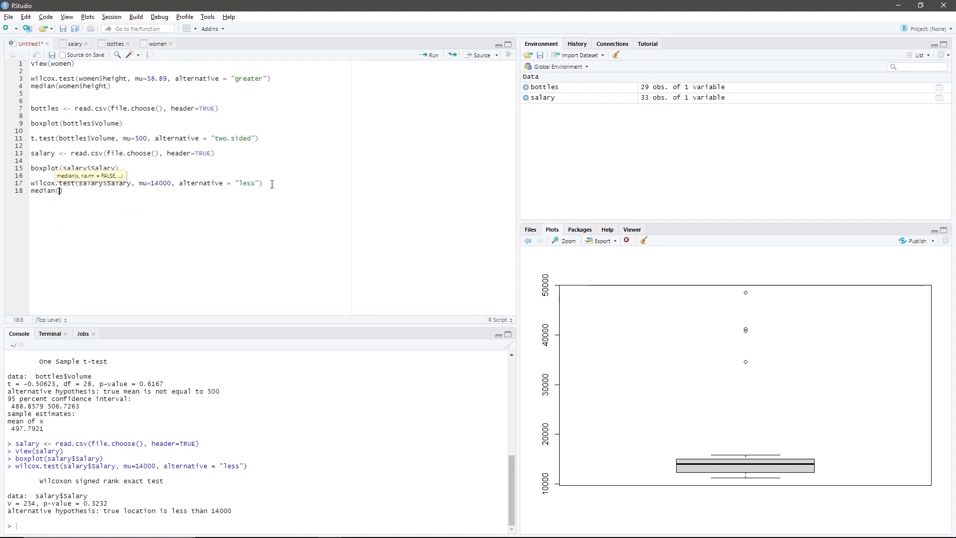
pyautogui.write('sal')
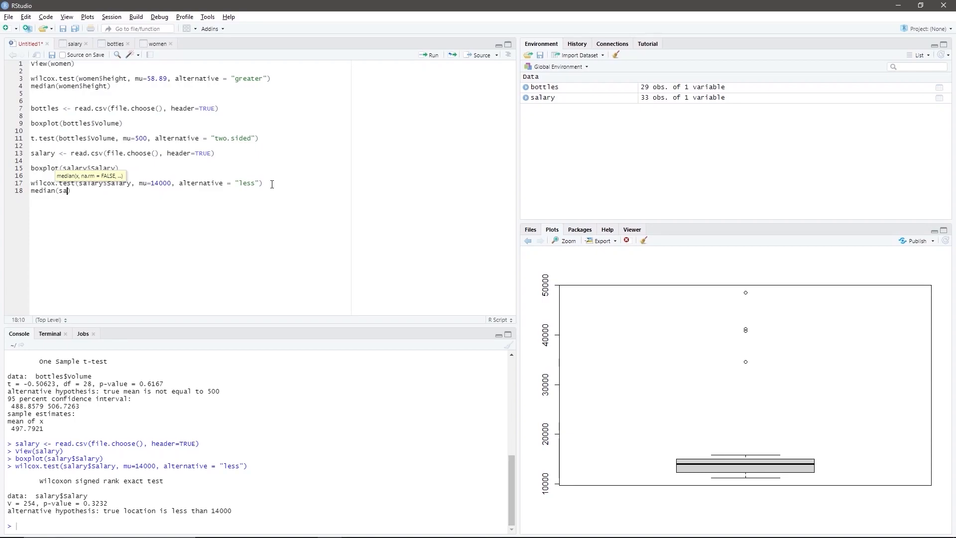
pyautogui.write('ary')
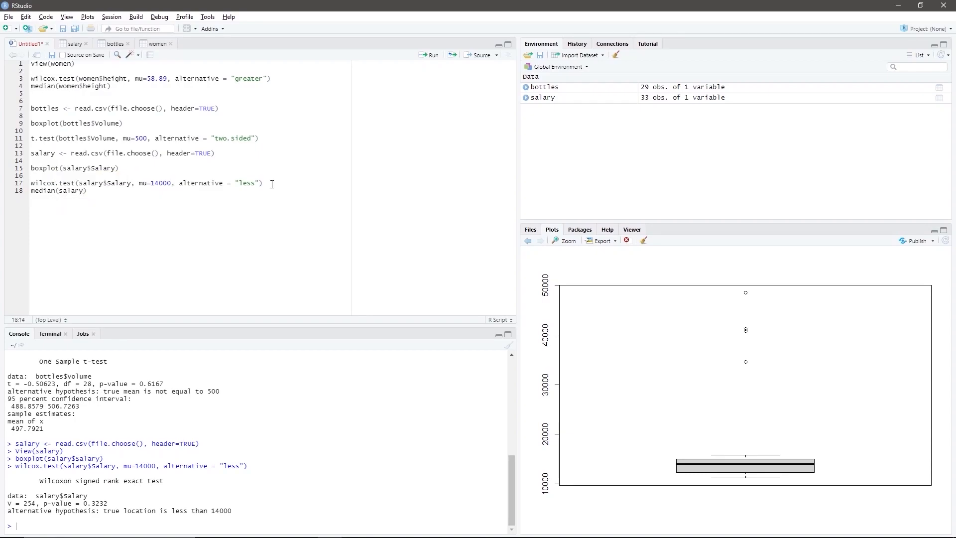
pyautogui.write('$')
pyautogui.write('Sala')
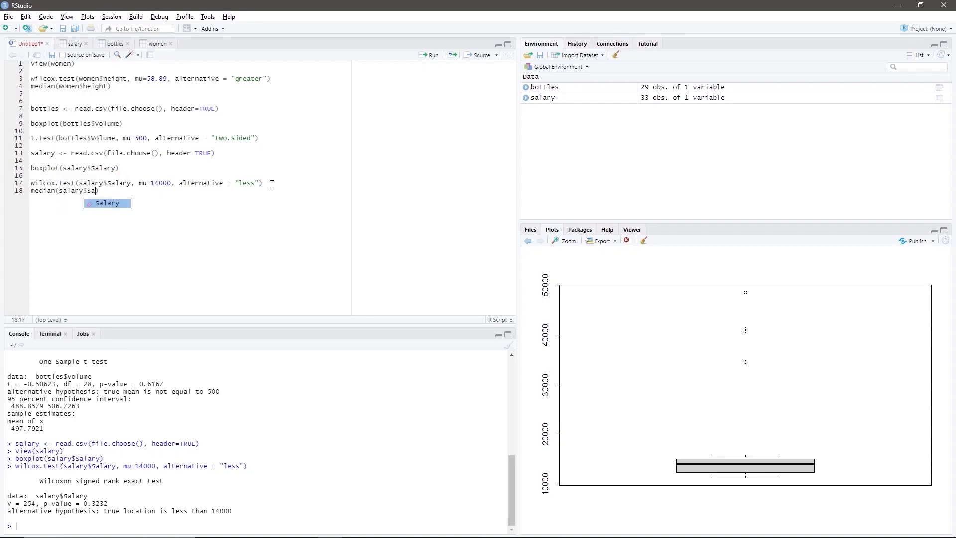
pyautogui.write('ry')
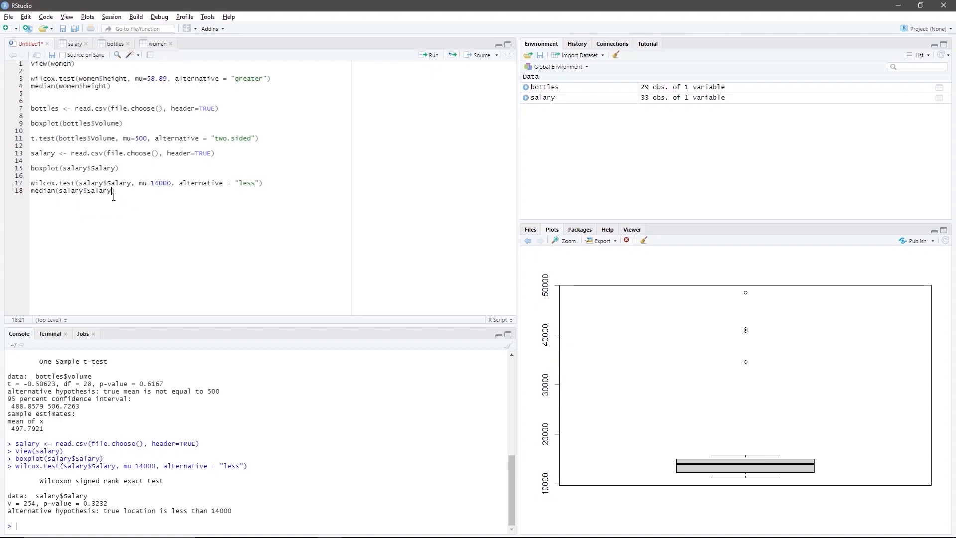
pyautogui.write(')')
pyautogui.moveTo(116, 194); pyautogui.dragTo(31, 198)
pyautogui.hotkey('ctrl', 'Return')
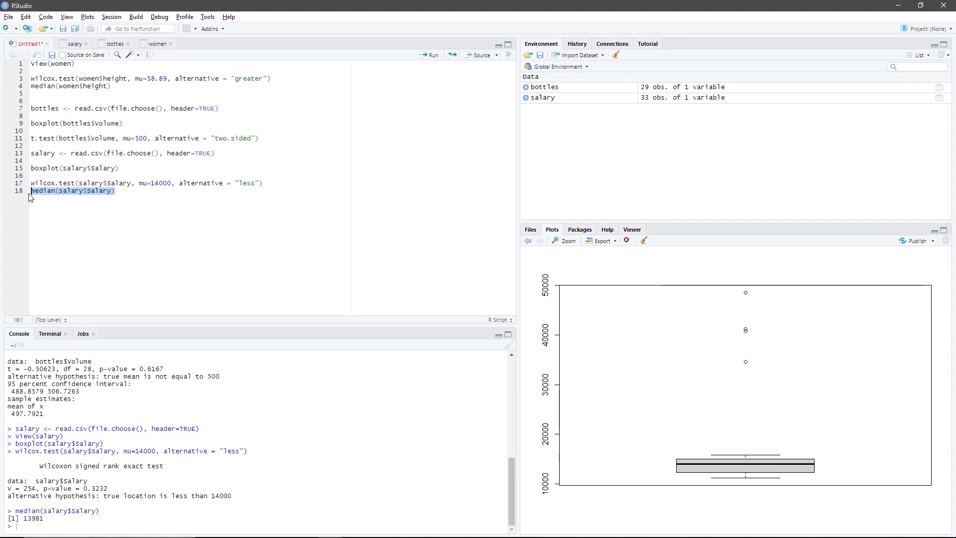
pyautogui.click(139, 208)
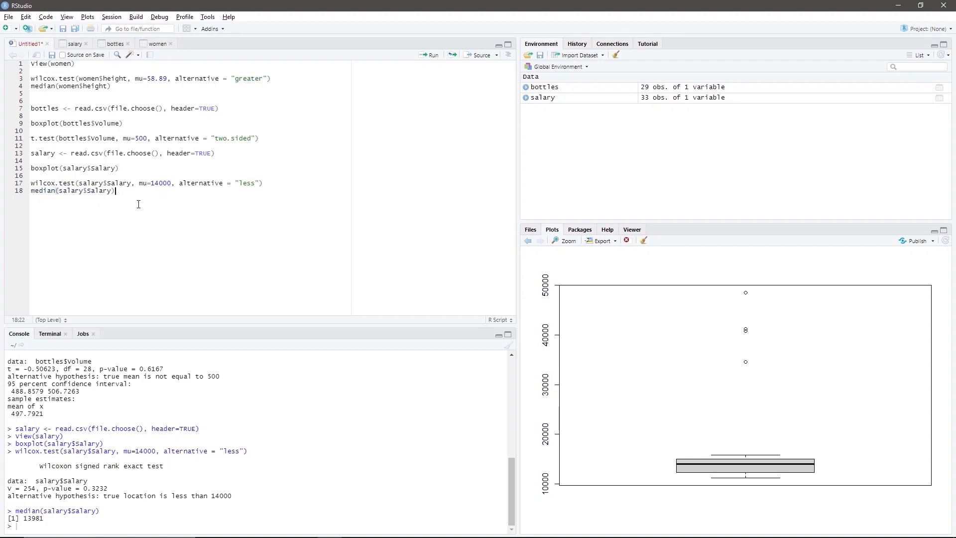